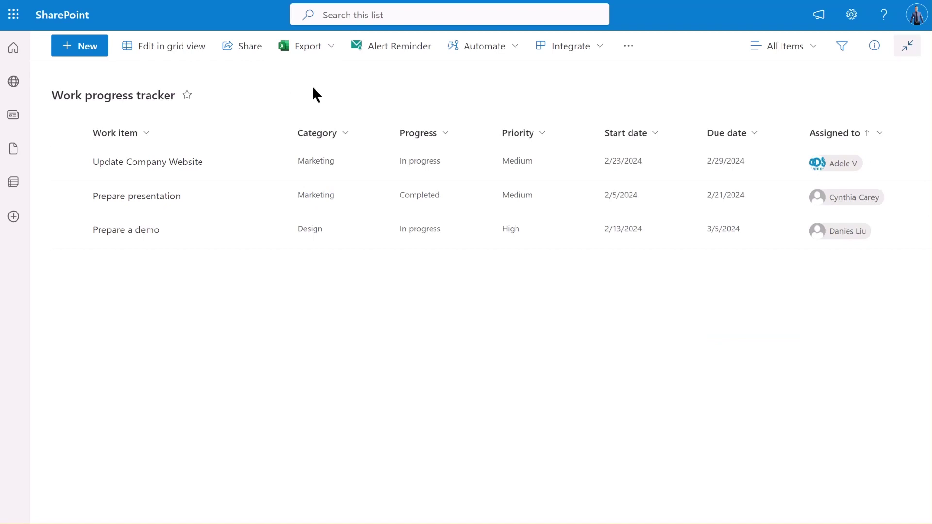
Add an alert item titled 'New task' and start a new SharePoint connection for it
{"action": "left_click", "coordinate": [380, 51]}
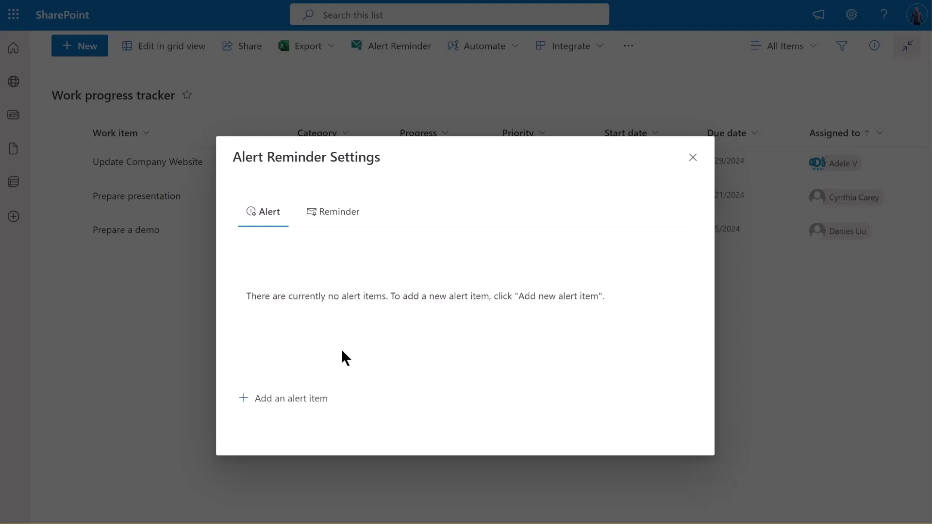
{"action": "left_click", "coordinate": [306, 396]}
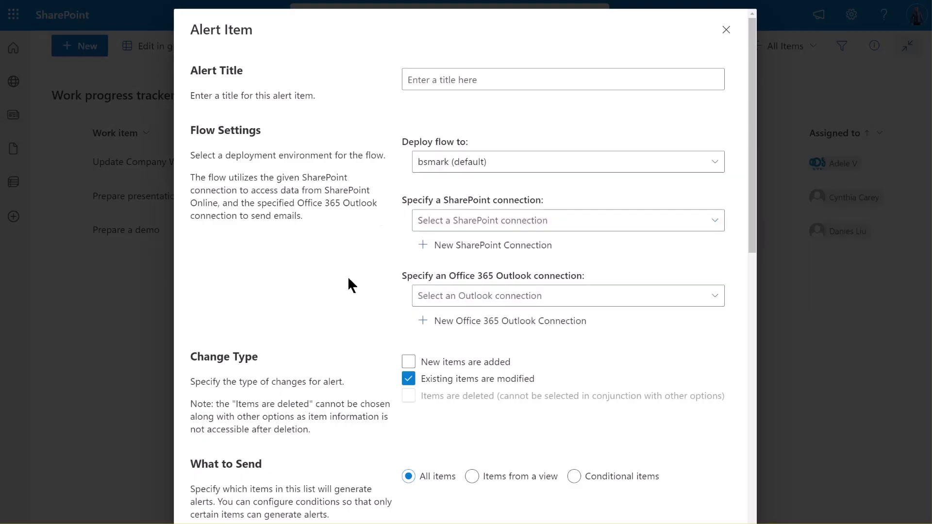
{"action": "left_click", "coordinate": [432, 87]}
{"action": "type", "text": "New task"}
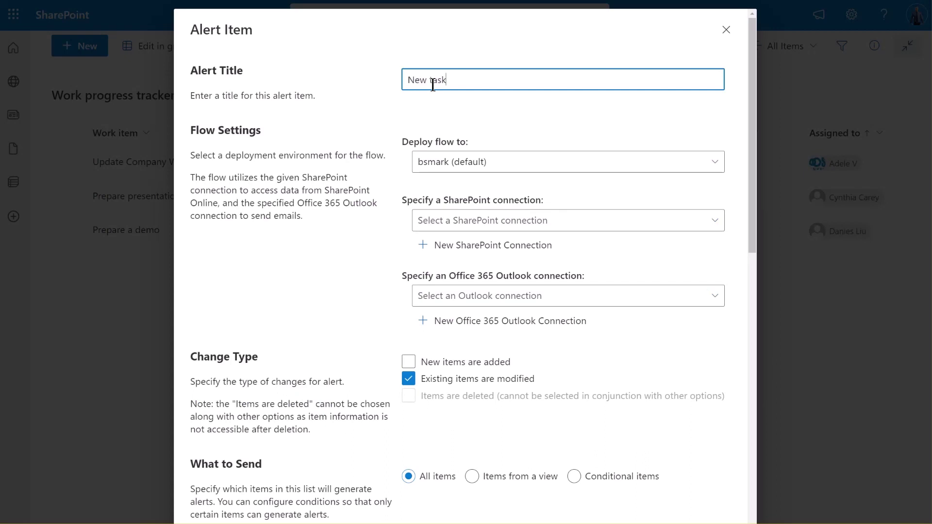
{"action": "left_click", "coordinate": [456, 249]}
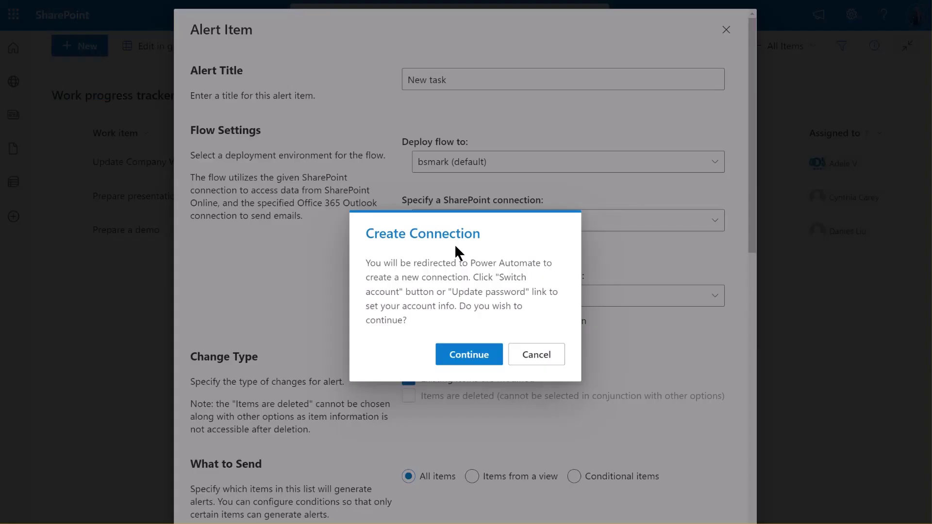
{"action": "left_click", "coordinate": [456, 357]}
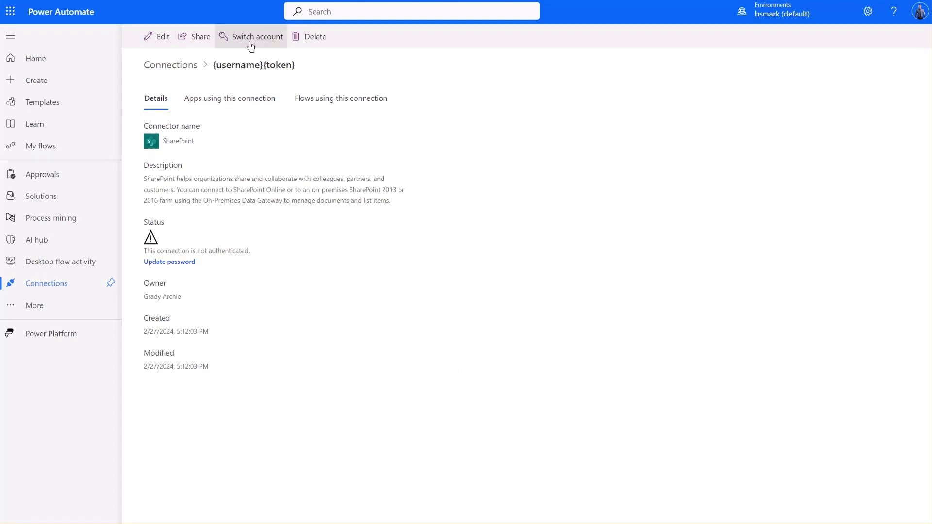
Sign the new SharePoint connection in with the signed-in work account
{"action": "left_click", "coordinate": [162, 262]}
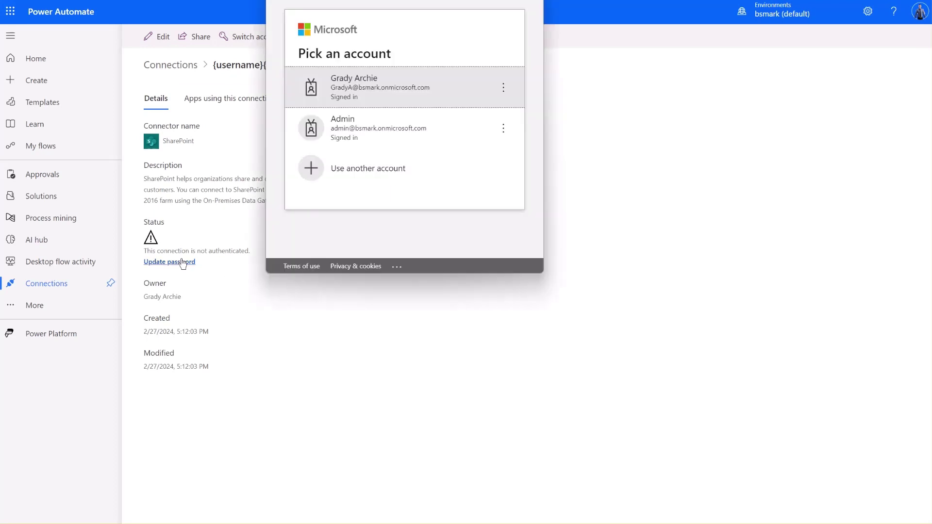
{"action": "left_click", "coordinate": [364, 100]}
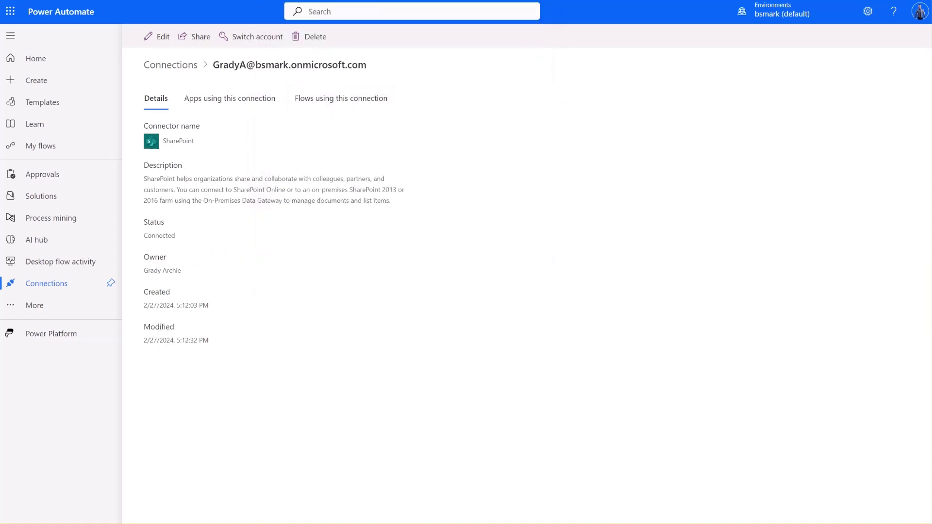
Finish the SharePoint connection and start a new Office 365 Outlook connection
{"action": "key", "text": "ctrl+w"}
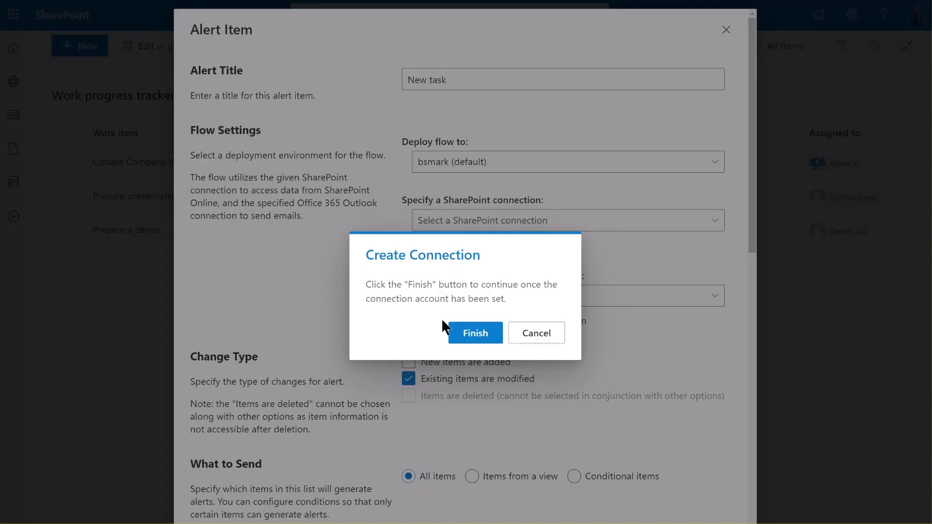
{"action": "left_click", "coordinate": [470, 334]}
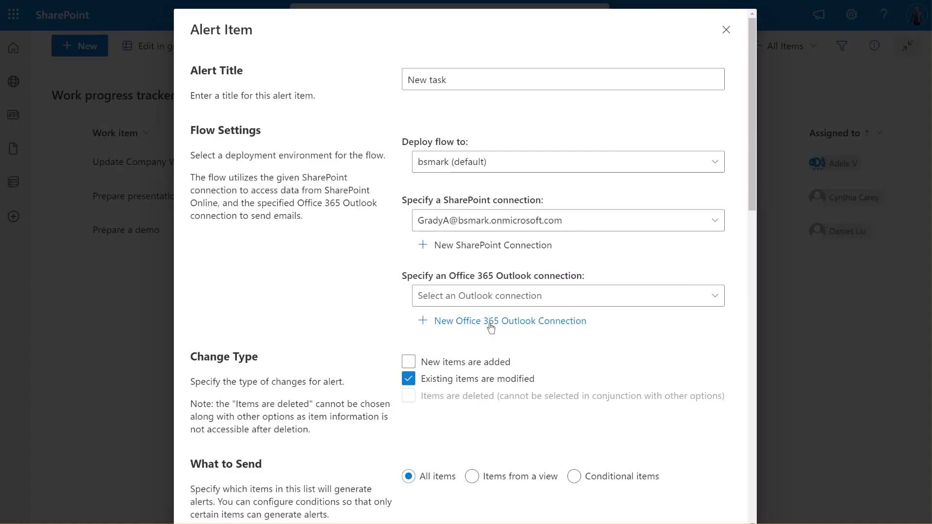
{"action": "left_click", "coordinate": [490, 326]}
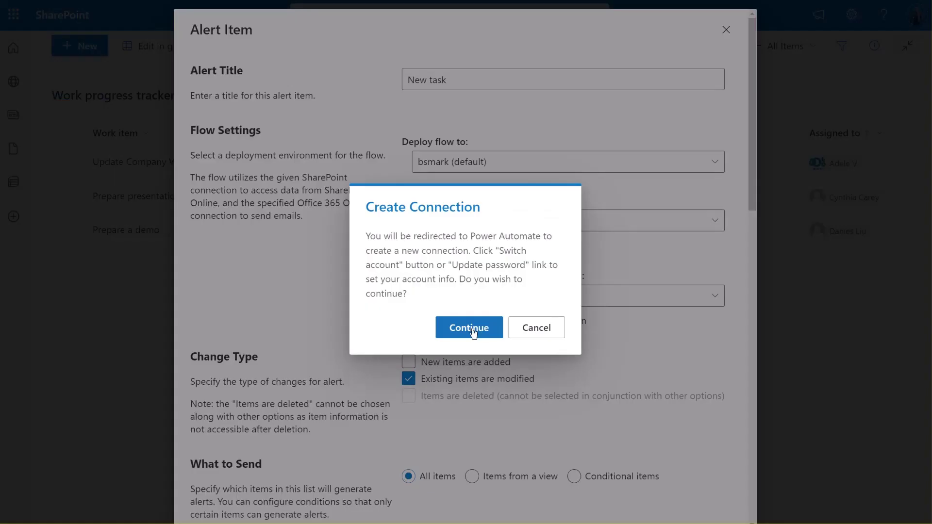
{"action": "left_click", "coordinate": [472, 328]}
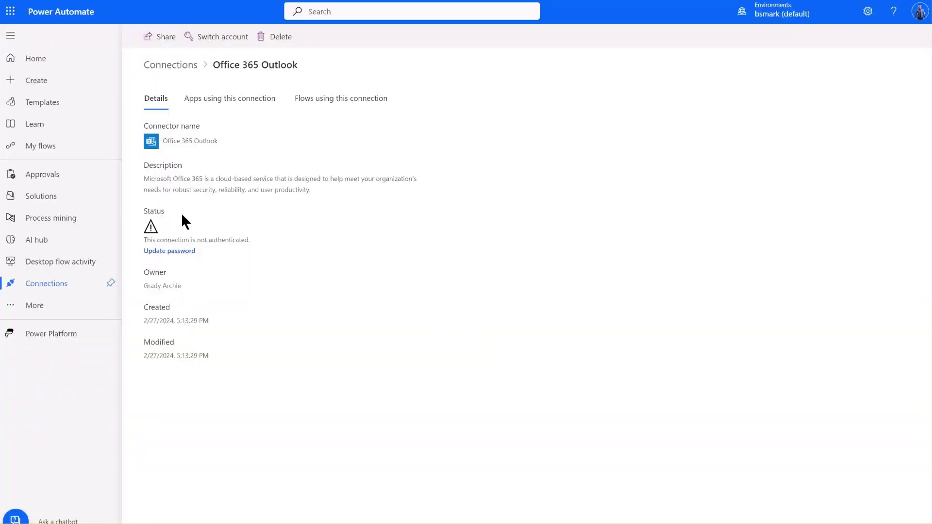
Sign the Office 365 Outlook connection in with the signed-in work account
{"action": "left_click", "coordinate": [170, 251]}
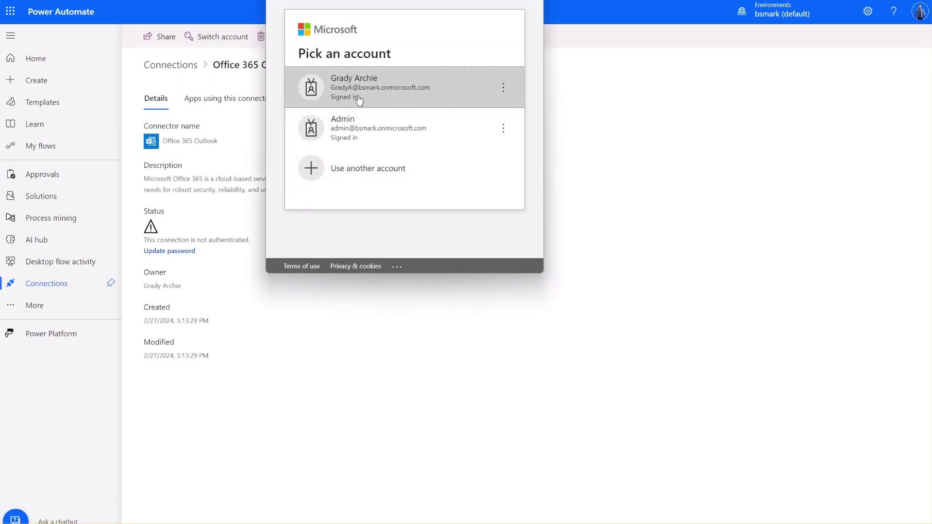
{"action": "left_click", "coordinate": [357, 92]}
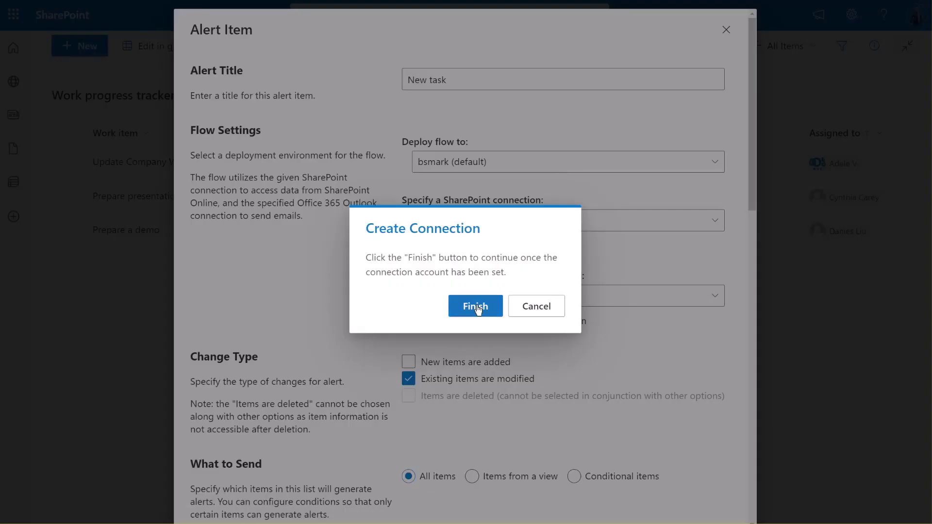
Finish the Outlook connection and trigger the alert only when new items are added, not modified
{"action": "left_click", "coordinate": [476, 307]}
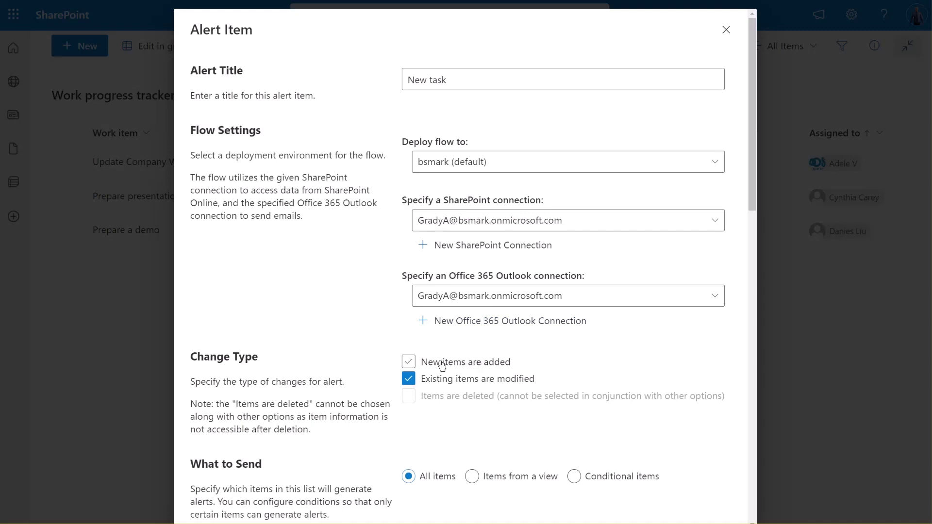
{"action": "left_click", "coordinate": [409, 363]}
{"action": "left_click", "coordinate": [409, 379]}
{"action": "scroll", "coordinate": [452, 430], "scroll_direction": "down", "scroll_amount": 5}
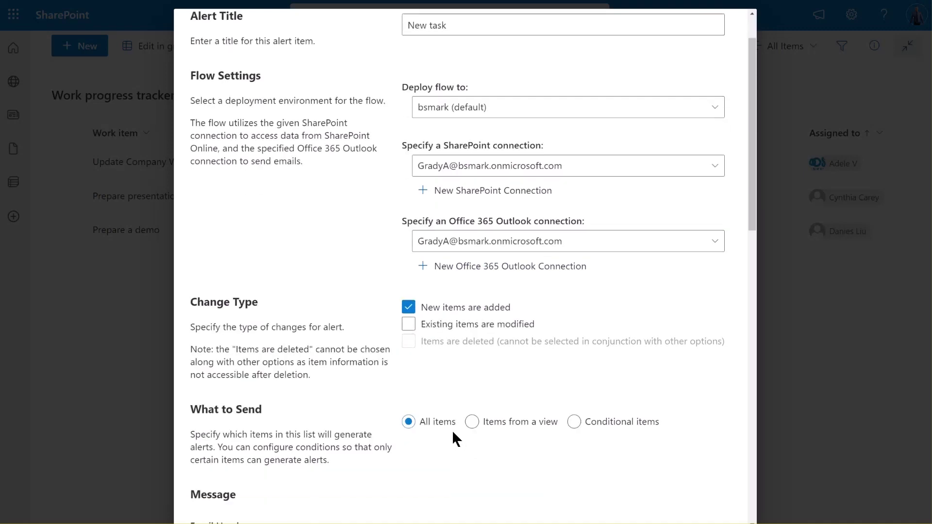
{"action": "scroll", "coordinate": [452, 427], "scroll_direction": "down", "scroll_amount": 1}
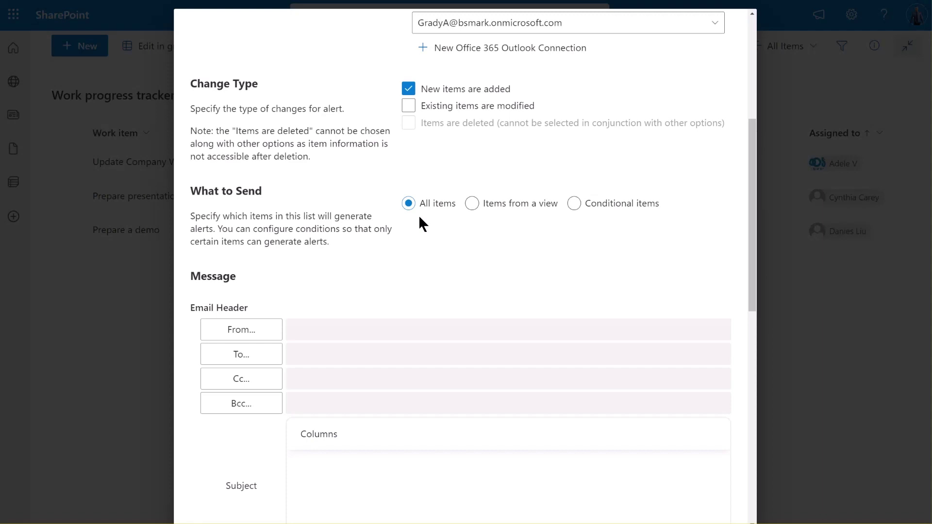
{"action": "scroll", "coordinate": [419, 214], "scroll_direction": "down", "scroll_amount": 3}
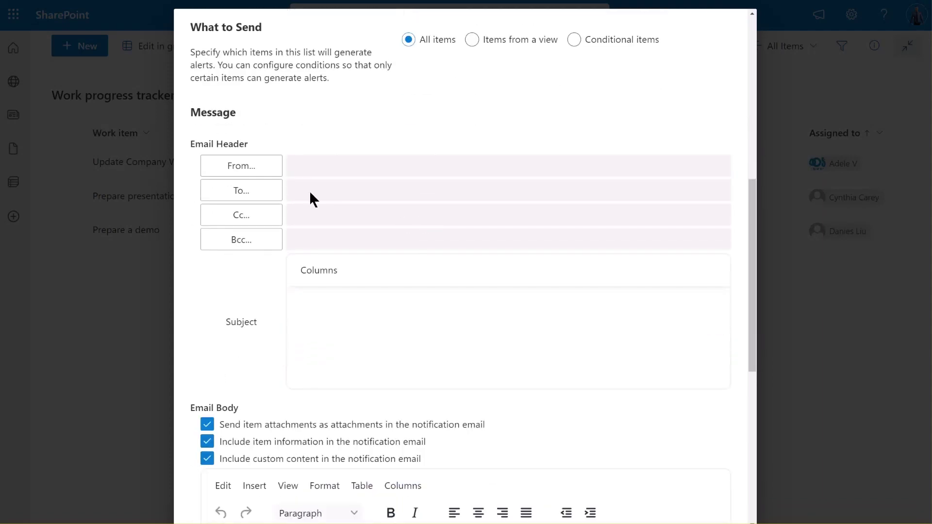
Address the New task alert email to the Assigned to Email column
{"action": "left_click", "coordinate": [232, 189]}
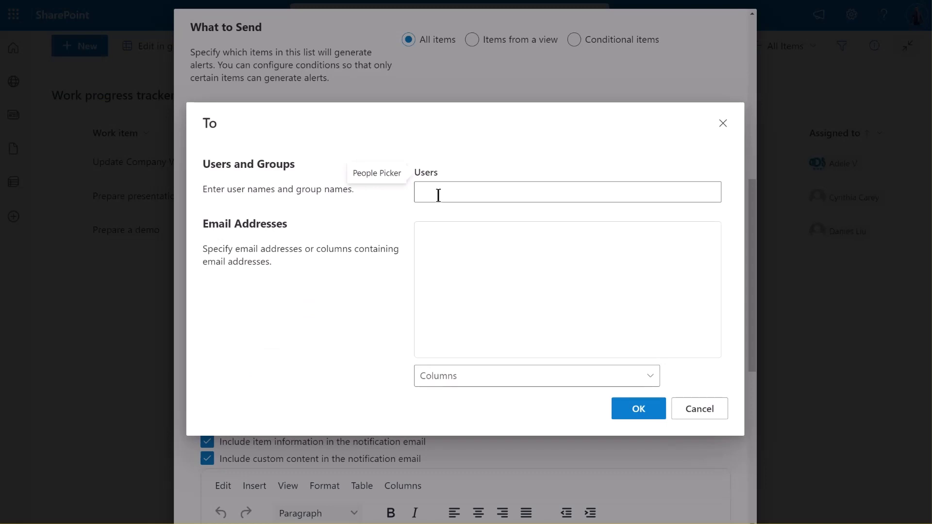
{"action": "left_click", "coordinate": [424, 239]}
{"action": "left_click", "coordinate": [476, 376]}
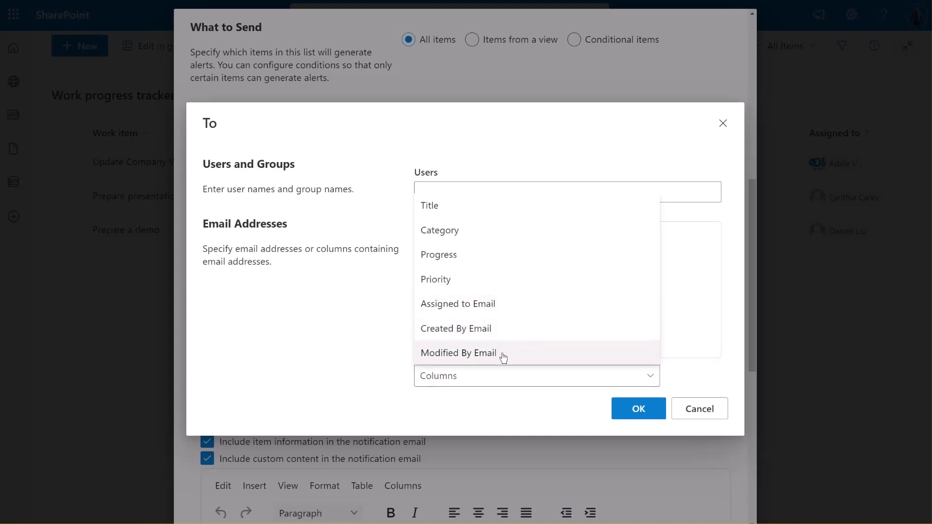
{"action": "left_click", "coordinate": [629, 355]}
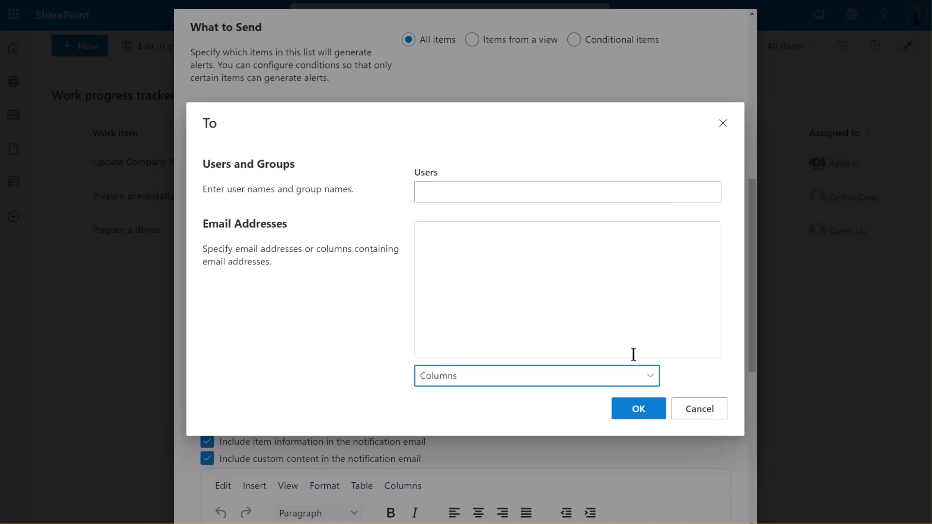
{"action": "left_click", "coordinate": [638, 377]}
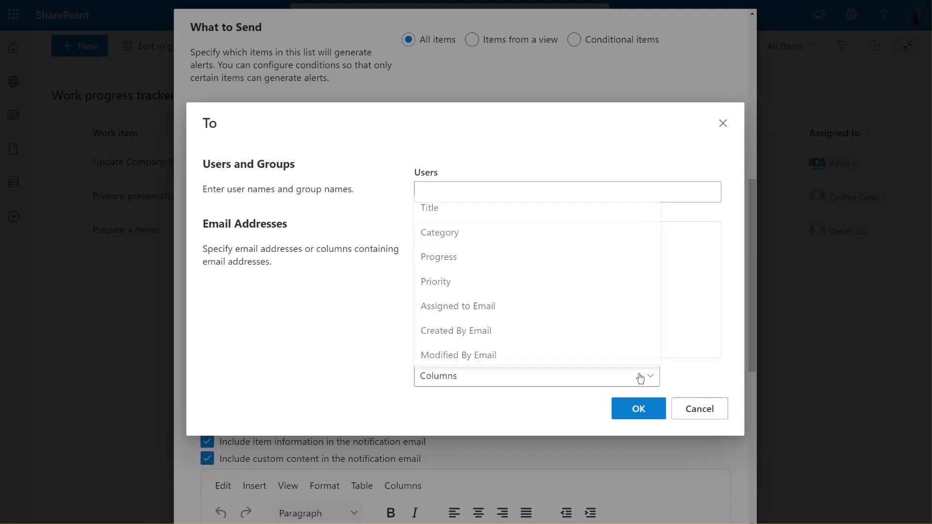
{"action": "left_click", "coordinate": [477, 301]}
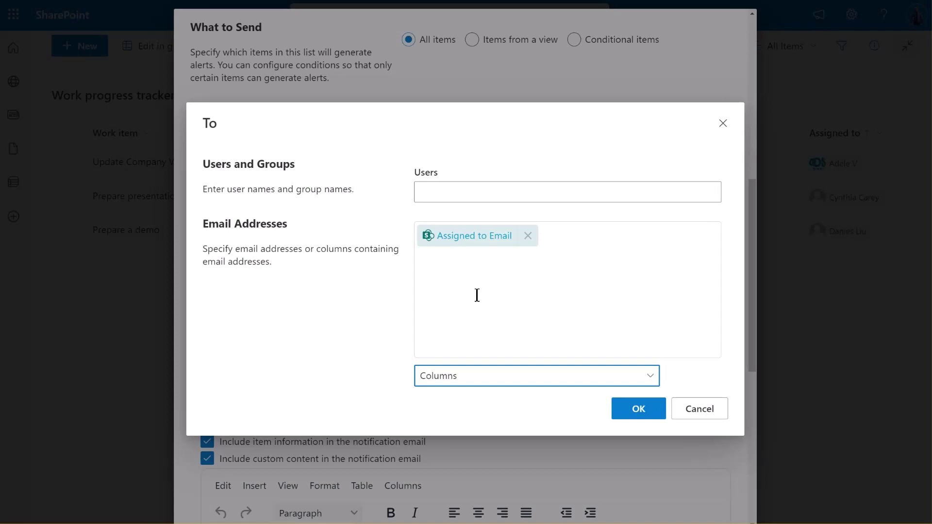
{"action": "left_click", "coordinate": [641, 412]}
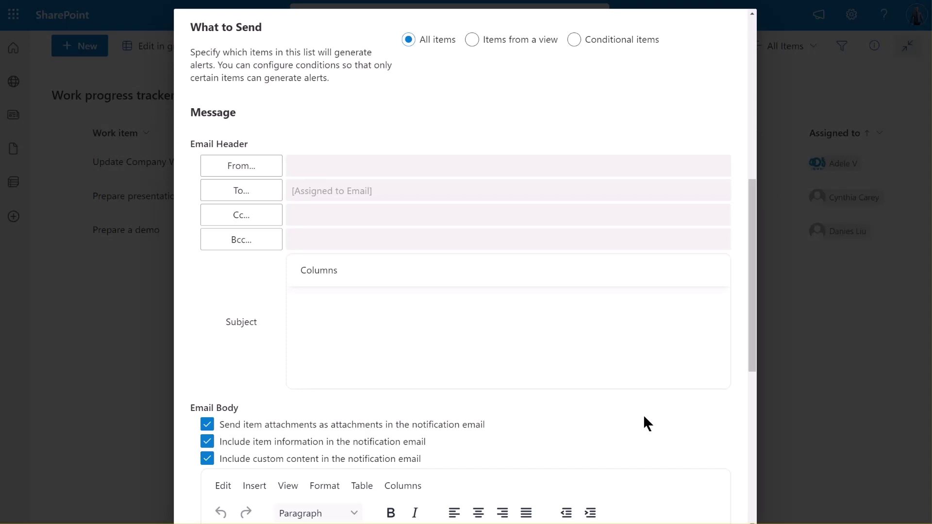
Set the email subject to 'New task:' followed by the Title column
{"action": "left_click", "coordinate": [328, 310]}
{"action": "type", "text": "New task:"}
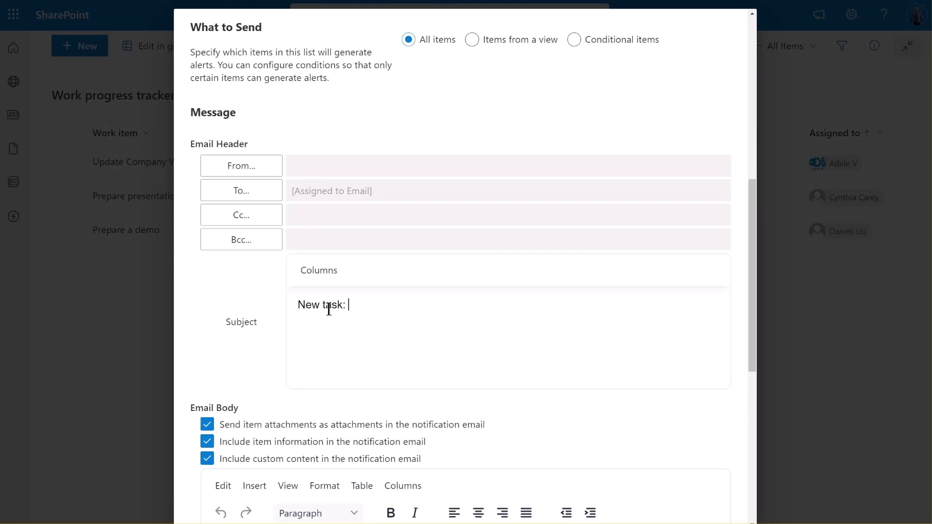
{"action": "left_click", "coordinate": [327, 277]}
{"action": "mouse_move", "coordinate": [328, 293]}
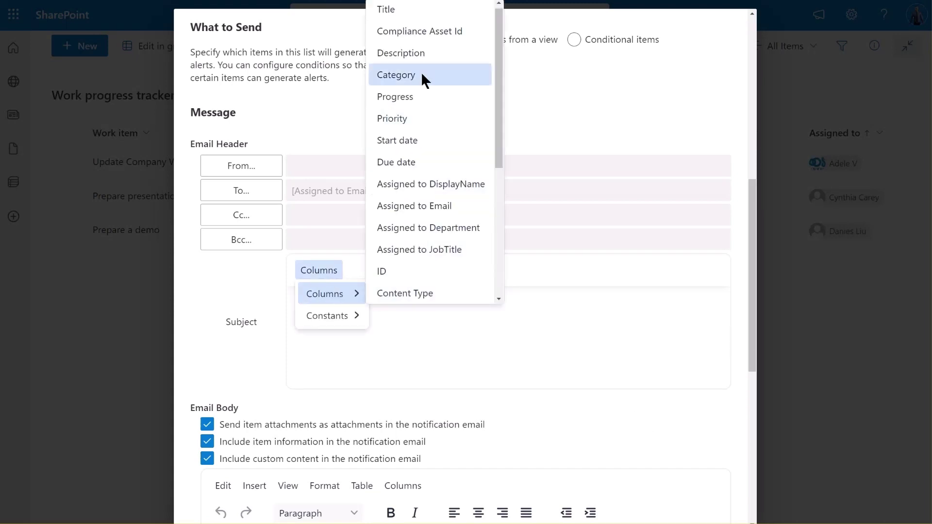
{"action": "left_click", "coordinate": [388, 10]}
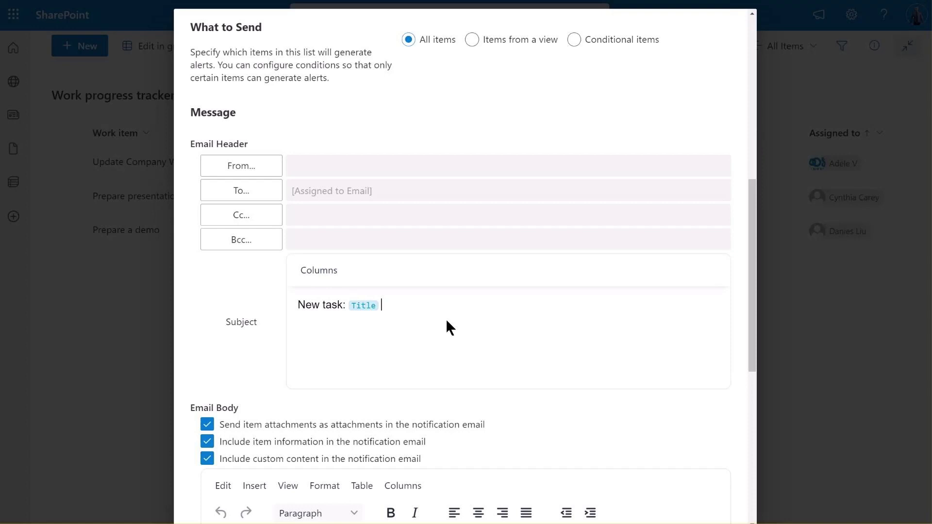
Uncheck 'Include item information in the notification email' and begin a custom email body
{"action": "scroll", "coordinate": [447, 322], "scroll_direction": "down", "scroll_amount": 5}
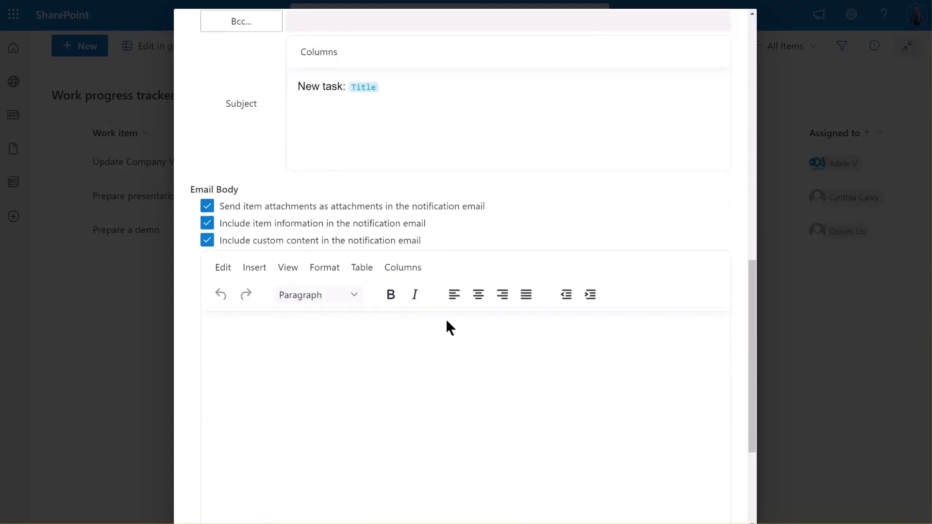
{"action": "left_click", "coordinate": [208, 225]}
{"action": "left_click", "coordinate": [216, 329]}
Start the body with 'Hi' plus the assignee's display name, an intro sentence and task labels
{"action": "type", "text": "Hi"}
{"action": "left_click", "coordinate": [393, 269]}
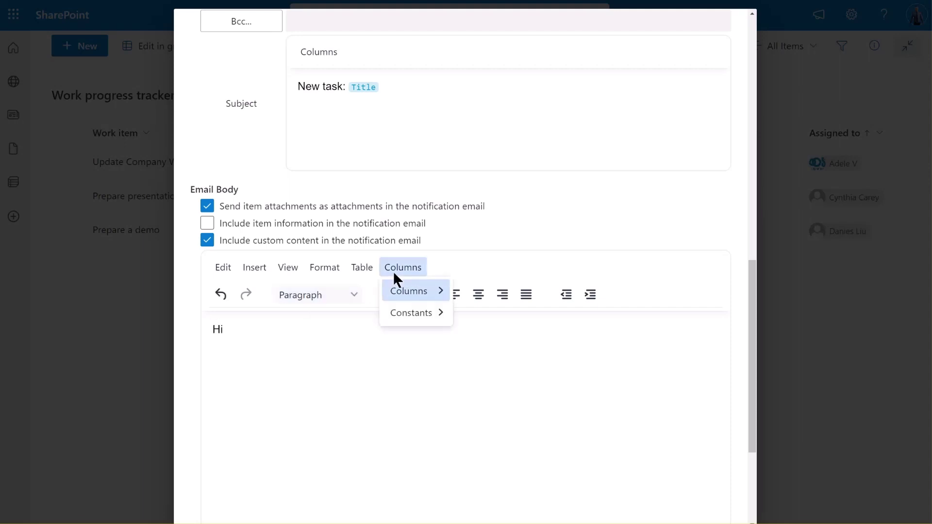
{"action": "mouse_move", "coordinate": [406, 290]}
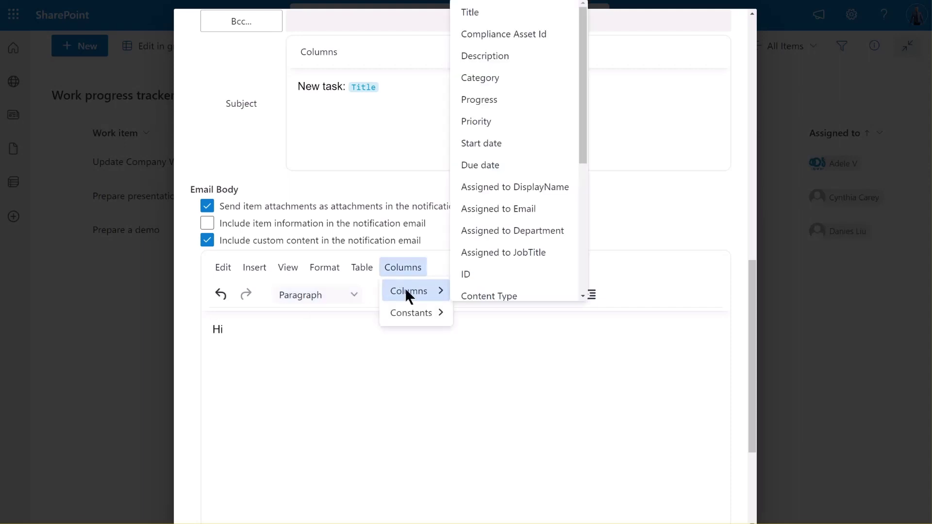
{"action": "left_click", "coordinate": [526, 182]}
{"action": "type", "text": ","}
{"action": "key", "text": "Return"}
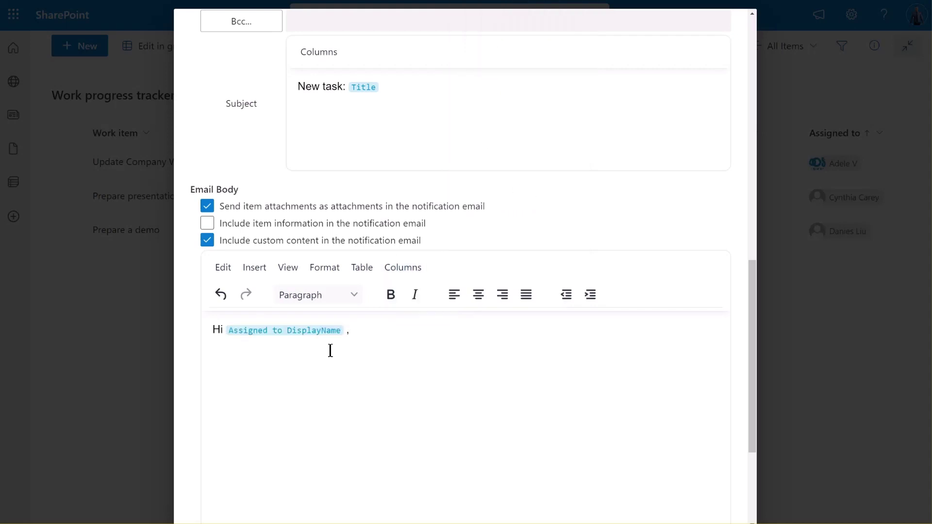
{"action": "type", "text": "This is to inform you that a new task has been assigned to you in sharepoint site. Below are the details of your new task:"}
{"action": "key", "text": "Return"}
{"action": "key", "text": "Return"}
{"action": "type", "text": "Task: Due Date: Priority: Description:"}
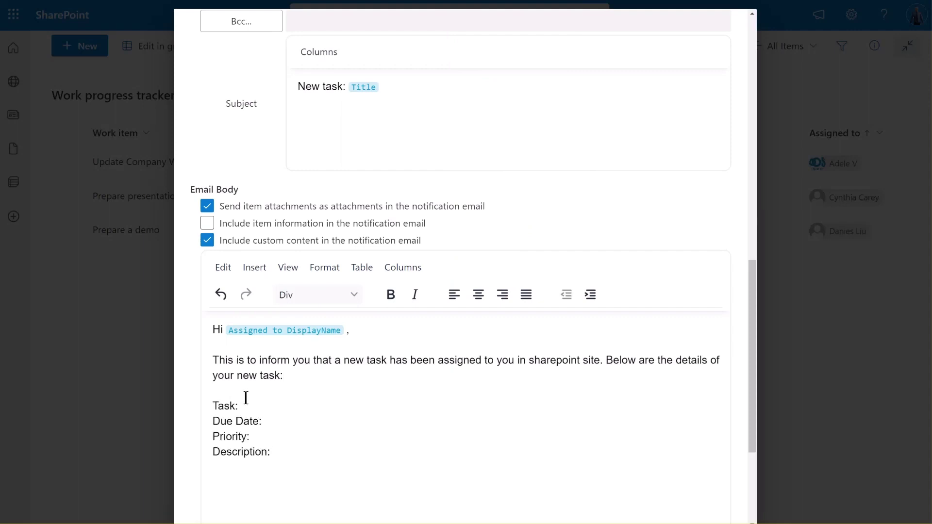
Insert the Title, Due date, Priority and Description fields after their matching labels
{"action": "left_click", "coordinate": [252, 405]}
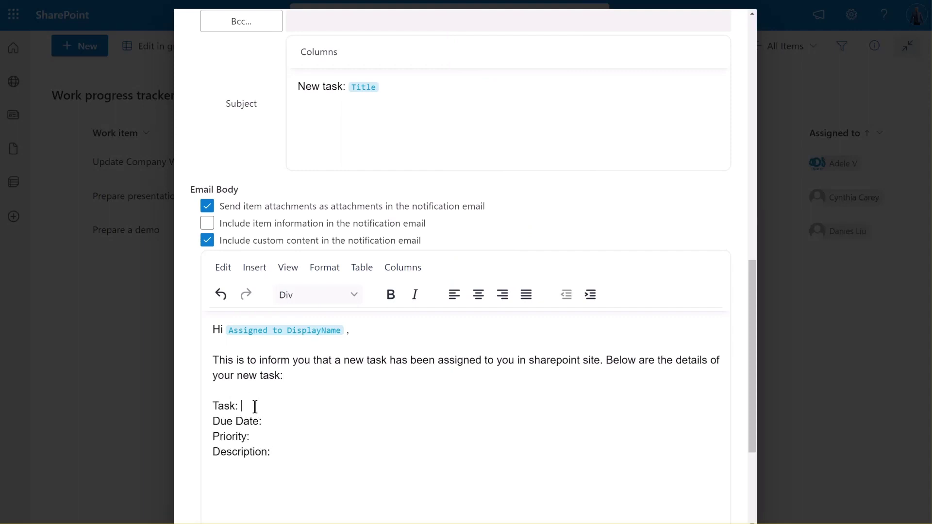
{"action": "left_click", "coordinate": [403, 266]}
{"action": "mouse_move", "coordinate": [408, 291]}
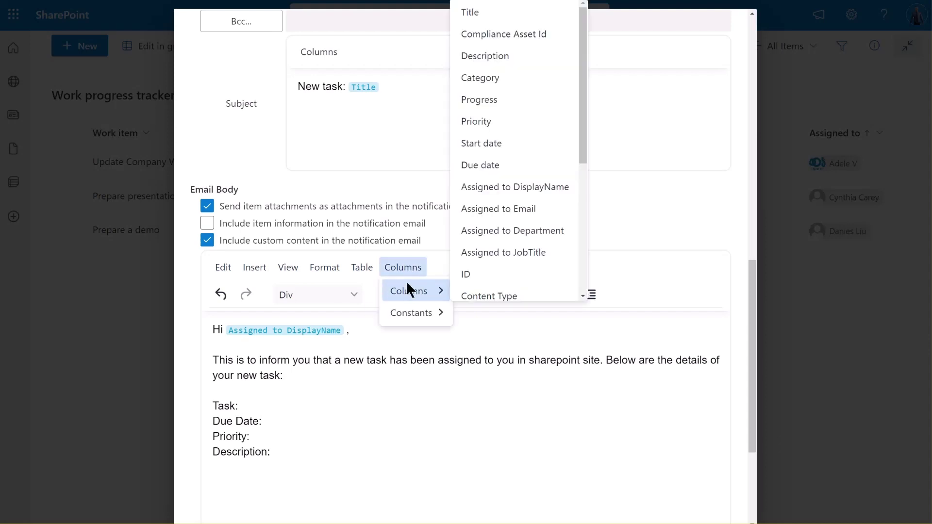
{"action": "left_click", "coordinate": [477, 6]}
{"action": "left_click", "coordinate": [293, 420]}
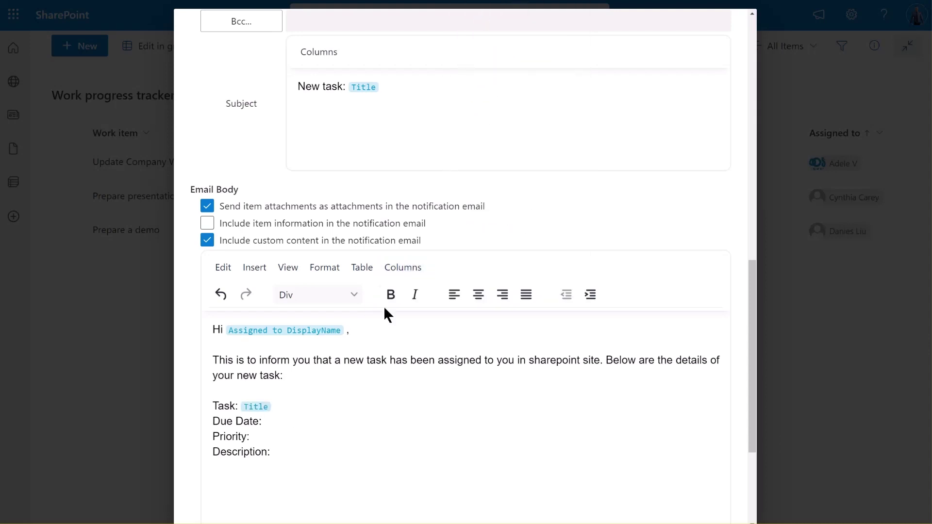
{"action": "left_click", "coordinate": [402, 268]}
{"action": "mouse_move", "coordinate": [411, 289]}
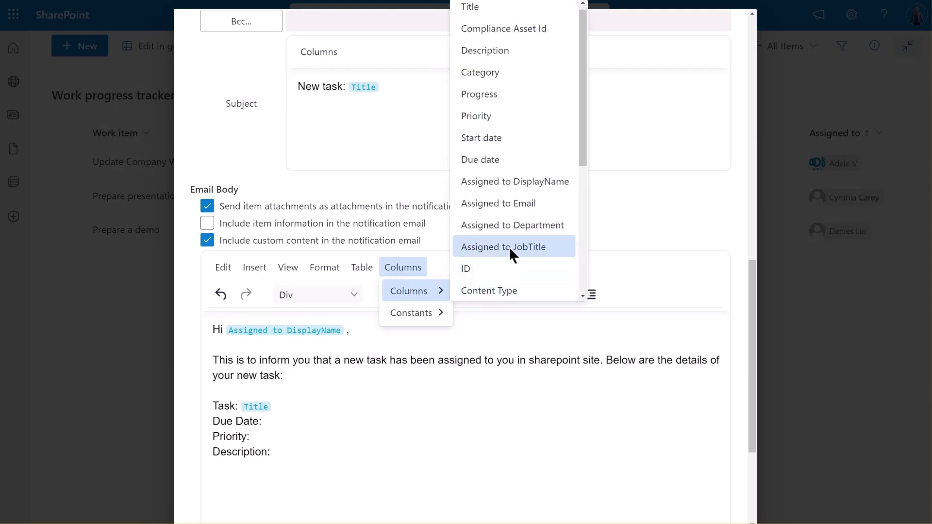
{"action": "left_click", "coordinate": [502, 160]}
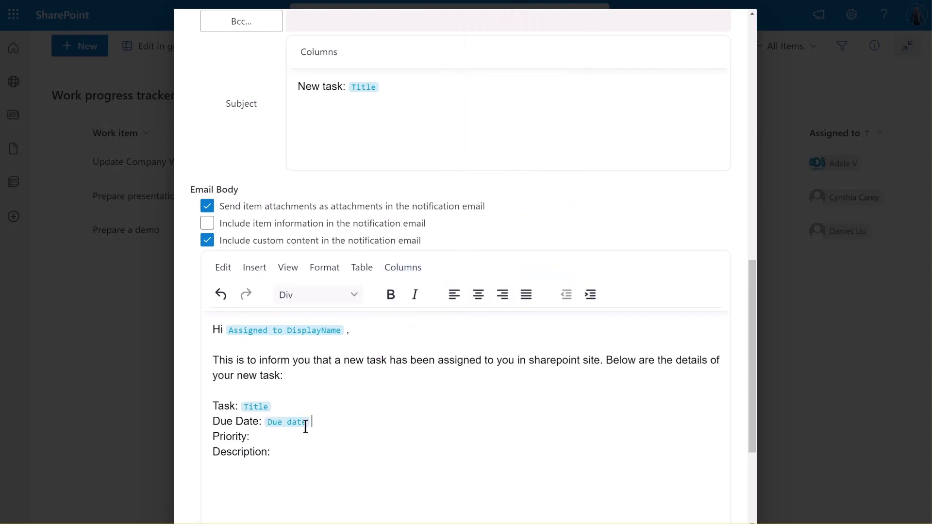
{"action": "left_click", "coordinate": [278, 436]}
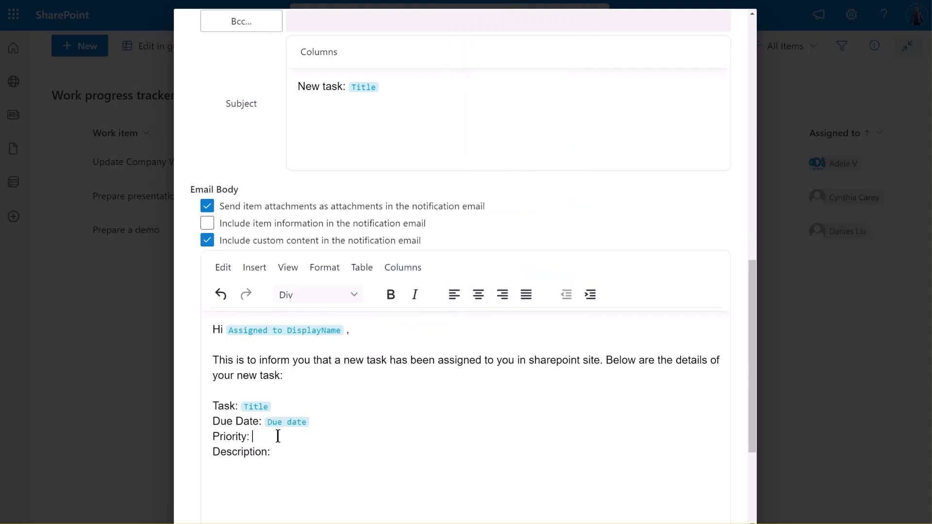
{"action": "left_click", "coordinate": [394, 268]}
{"action": "mouse_move", "coordinate": [402, 291]}
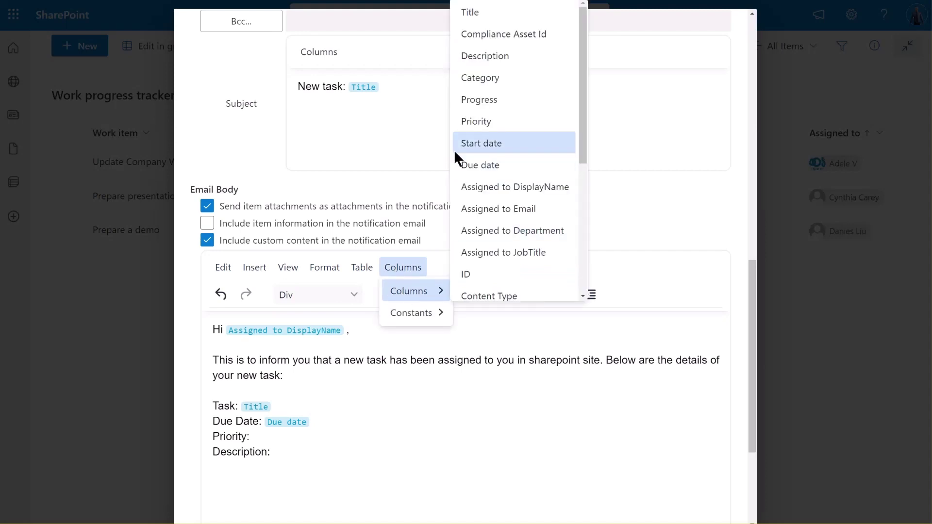
{"action": "left_click", "coordinate": [469, 123]}
{"action": "left_click", "coordinate": [299, 451]}
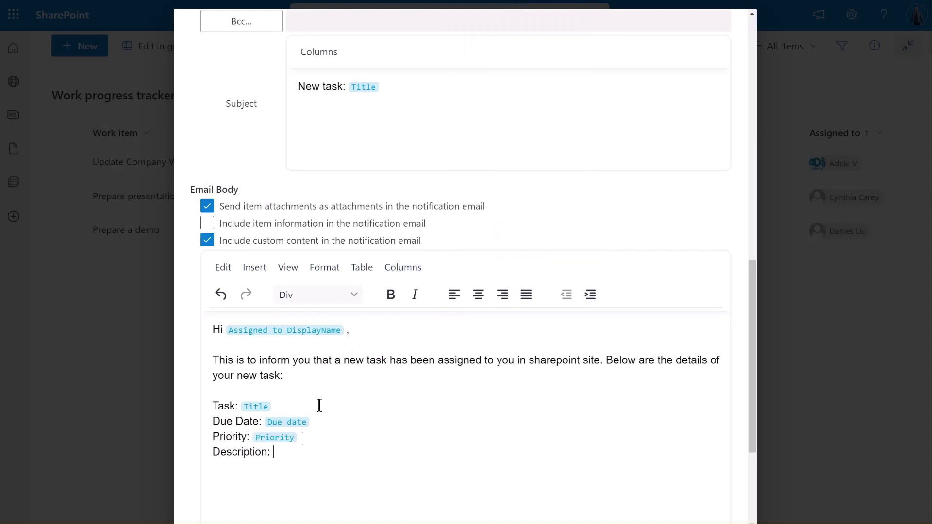
{"action": "left_click", "coordinate": [403, 268]}
{"action": "mouse_move", "coordinate": [407, 293]}
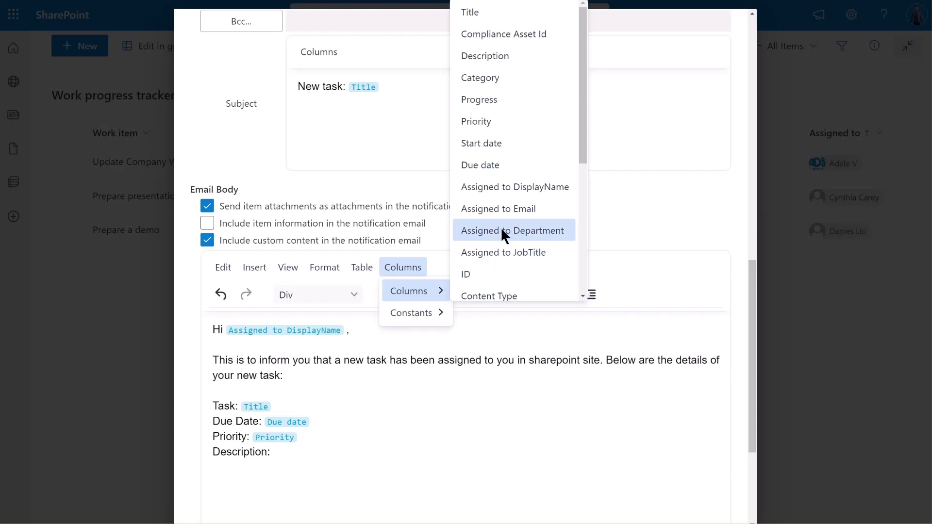
{"action": "left_click", "coordinate": [499, 58]}
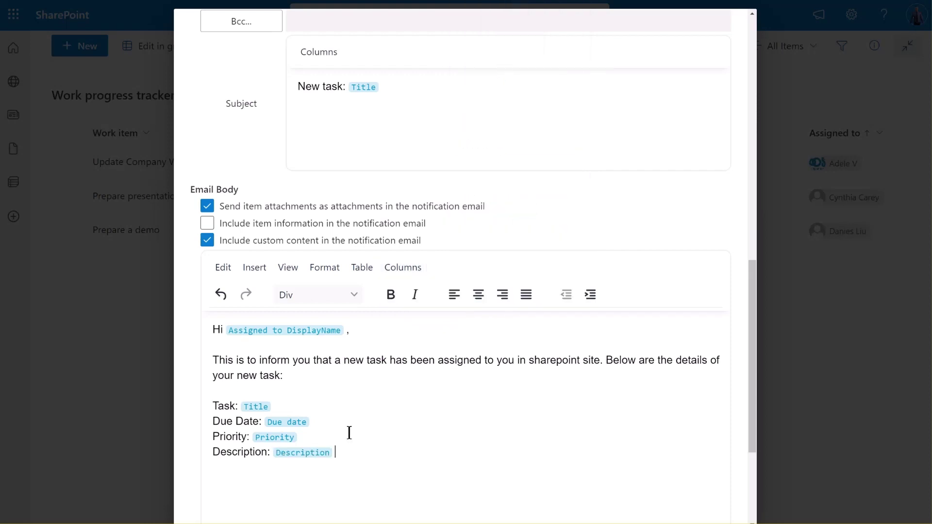
Add a sentence pointing to the list with the List URL, then a 'Thank you, Best regards' sign-off
{"action": "key", "text": "Return"}
{"action": "key", "text": "Return"}
{"action": "type", "text": "For your Conveience, you can directly view these task details in the following list:"}
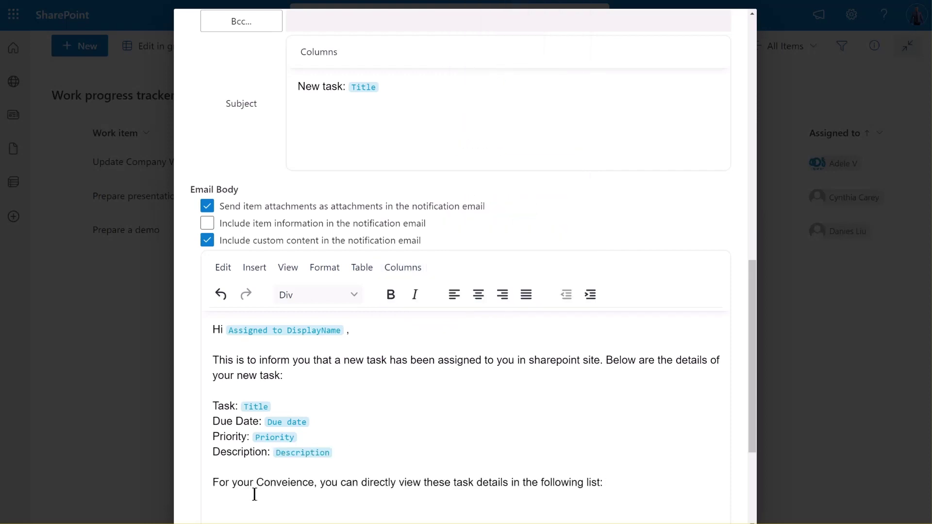
{"action": "left_click", "coordinate": [387, 269]}
{"action": "mouse_move", "coordinate": [407, 310]}
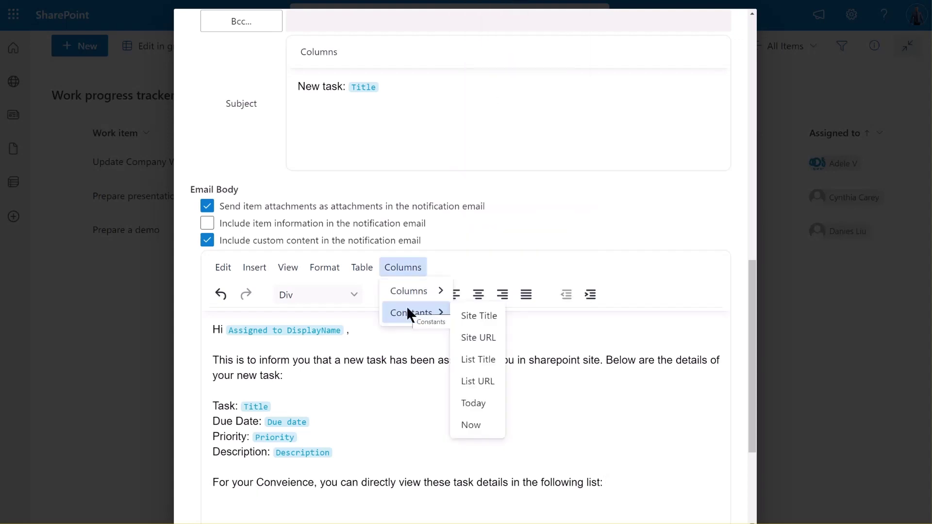
{"action": "left_click", "coordinate": [473, 381]}
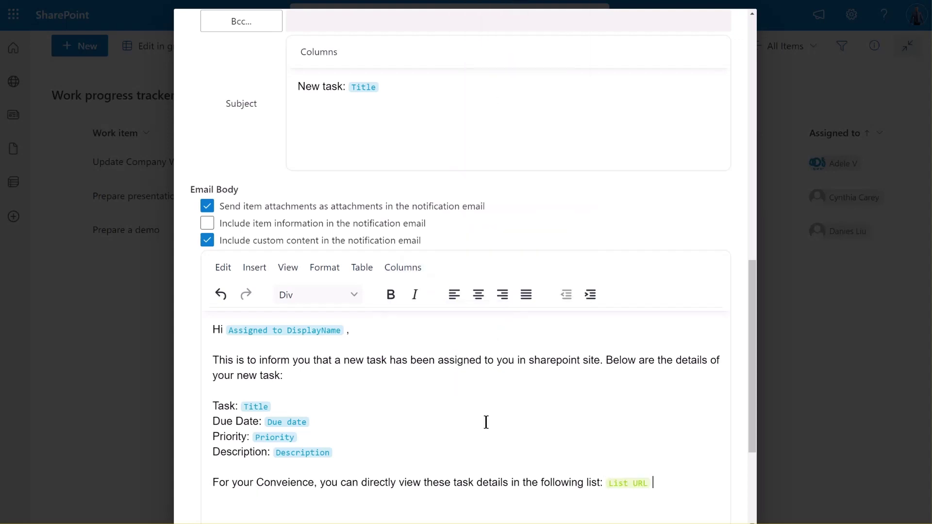
{"action": "scroll", "coordinate": [351, 389], "scroll_direction": "down", "scroll_amount": 3}
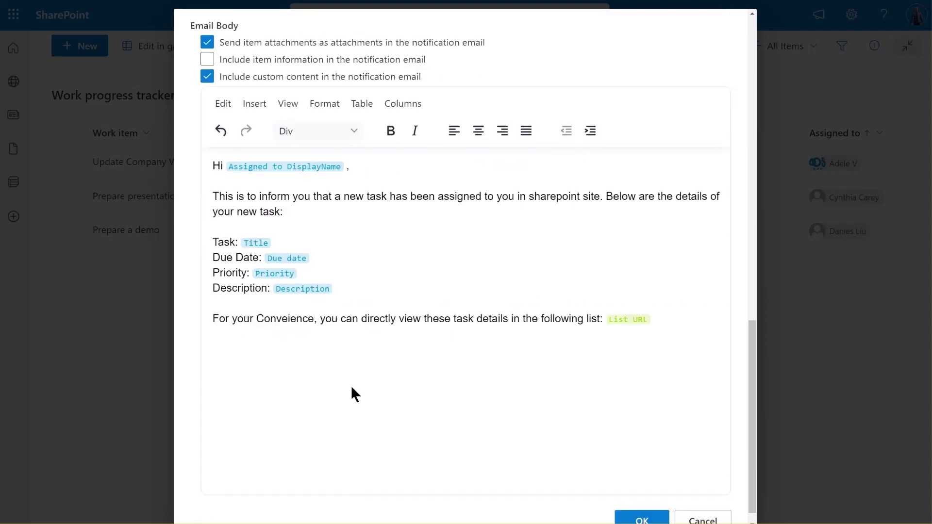
{"action": "left_click", "coordinate": [222, 342]}
{"action": "type", "text": "Thank you Best regards,"}
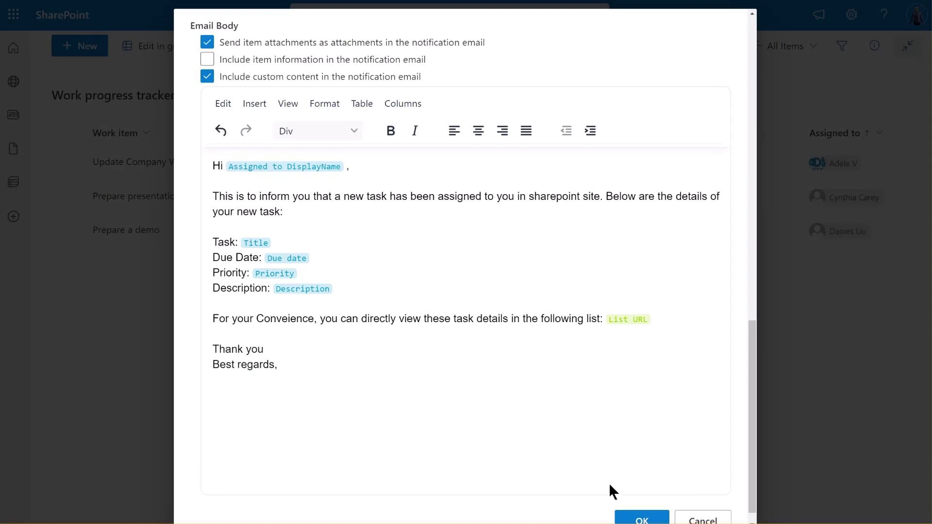
Save the email body, confirm the New task flow is On, and view its details
{"action": "left_click", "coordinate": [642, 519]}
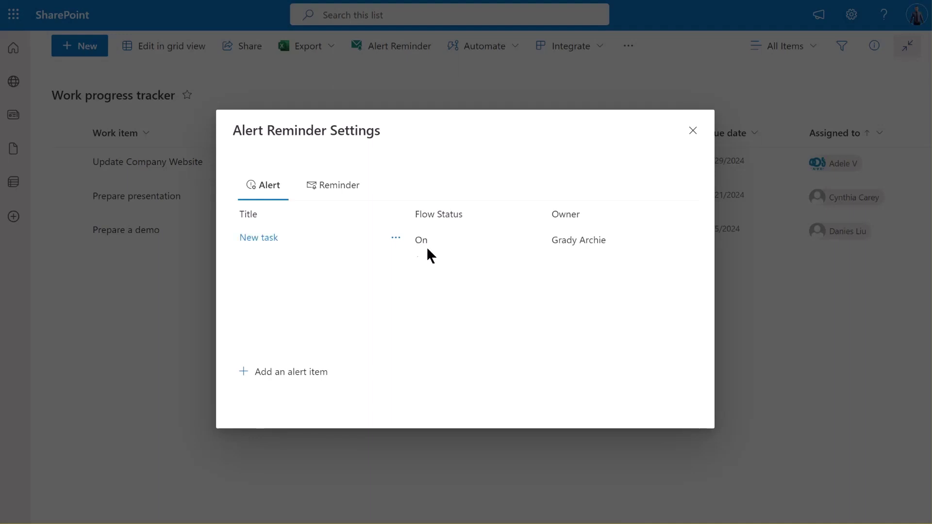
{"action": "left_click", "coordinate": [396, 239]}
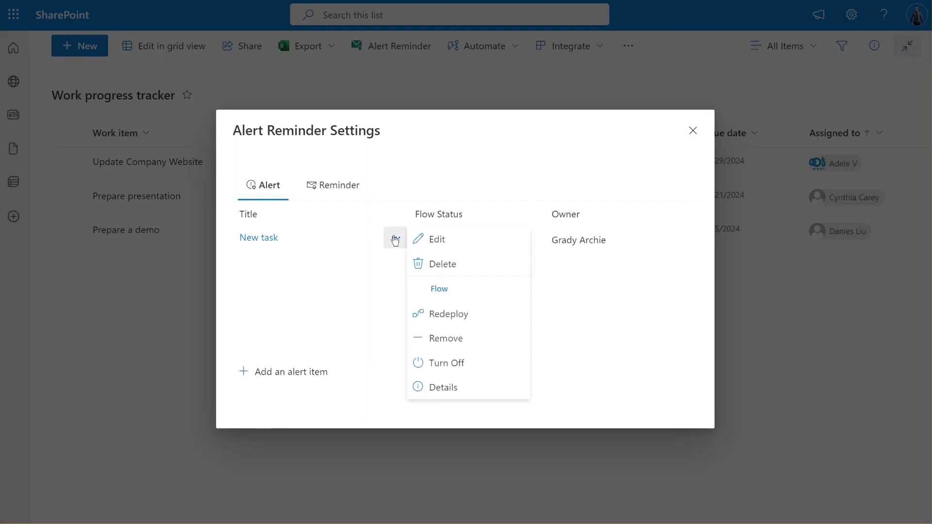
{"action": "left_click", "coordinate": [454, 384]}
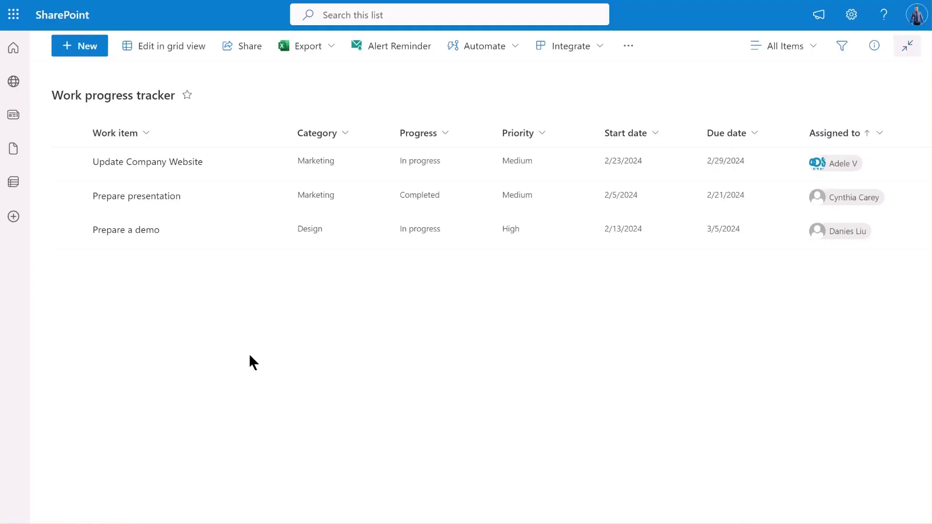
Start a new task named Website Redesign with a description and the Design category
{"action": "left_click", "coordinate": [96, 53]}
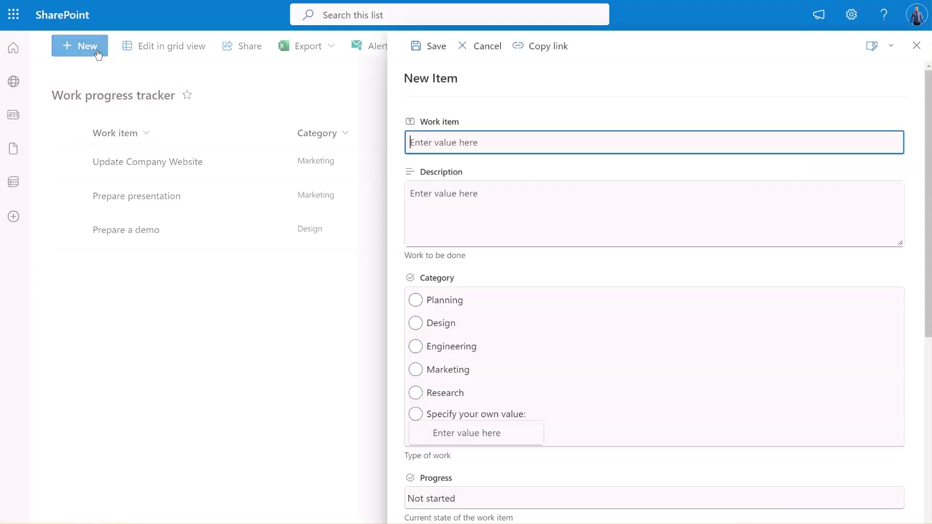
{"action": "type", "text": "Website Redesign"}
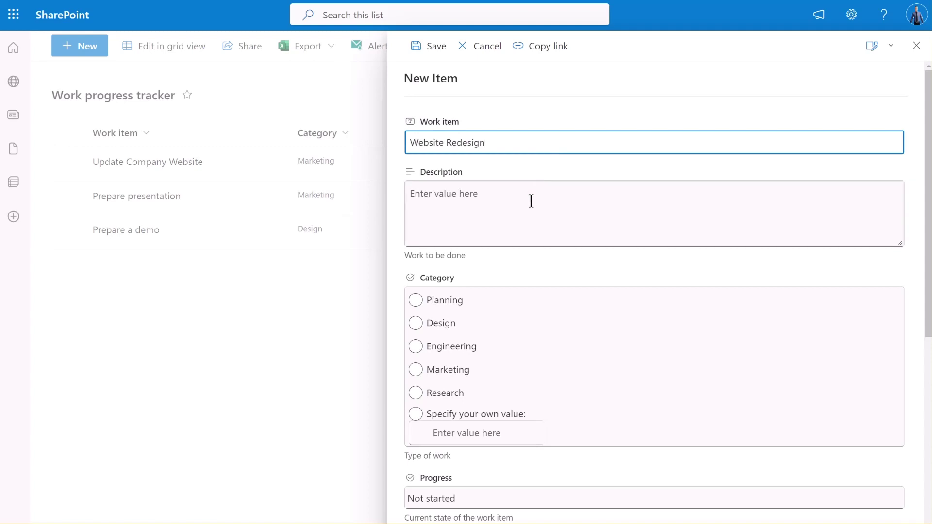
{"action": "left_click", "coordinate": [576, 199]}
{"action": "type", "text": "Update the company website to improve usability and aesthetic appeal. This includes updating graphics, improving navigation, optimizing for mobile, and enhancing SEO."}
{"action": "left_click", "coordinate": [416, 323]}
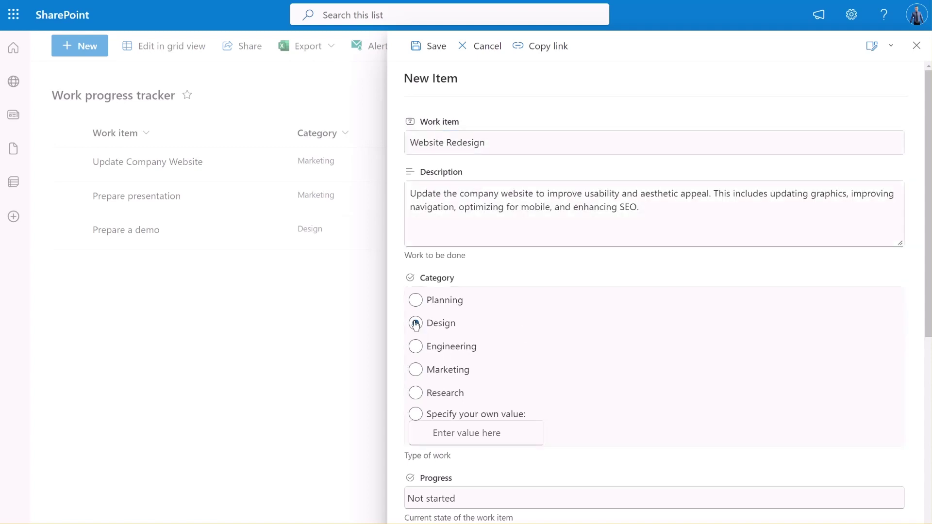
Set High priority, start date 2/27/2024 and due date 3/7/2024
{"action": "scroll", "coordinate": [555, 313], "scroll_direction": "down", "scroll_amount": 1}
{"action": "scroll", "coordinate": [552, 307], "scroll_direction": "down", "scroll_amount": 3}
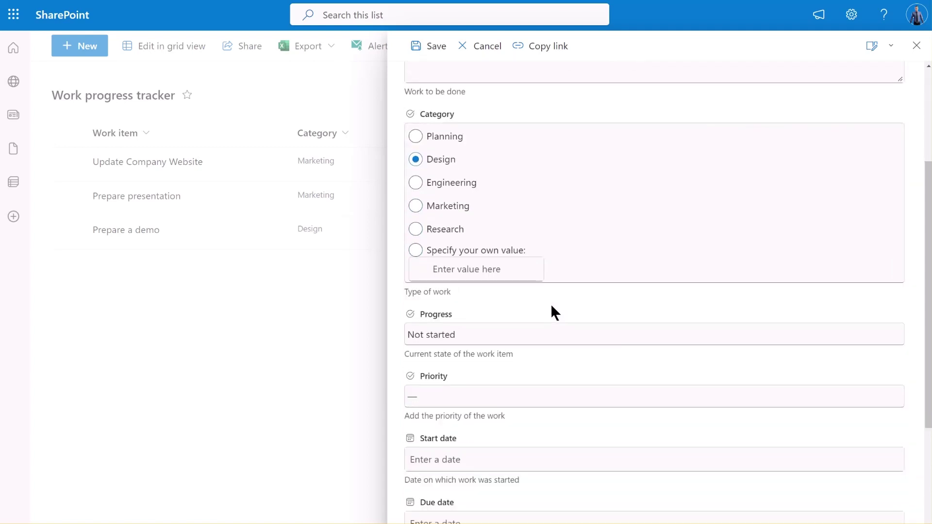
{"action": "scroll", "coordinate": [518, 361], "scroll_direction": "down", "scroll_amount": 2}
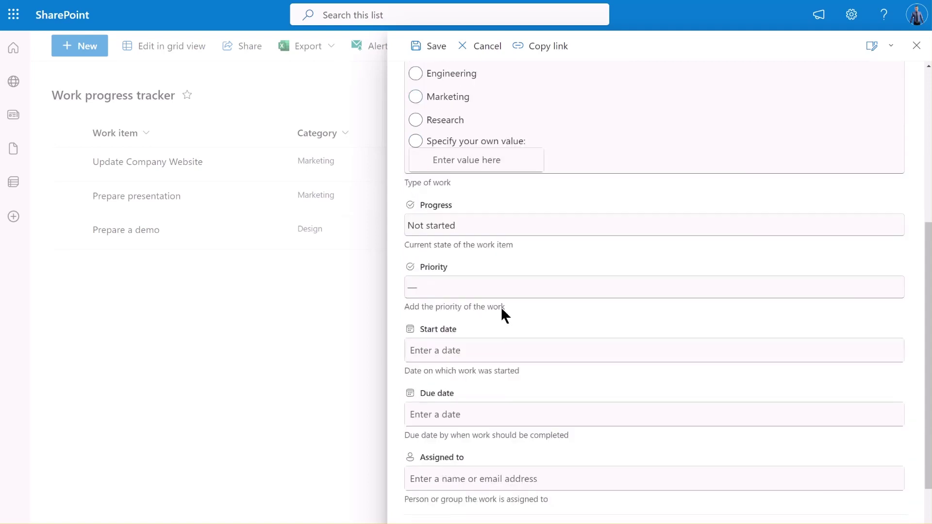
{"action": "left_click", "coordinate": [495, 288]}
{"action": "left_click", "coordinate": [468, 333]}
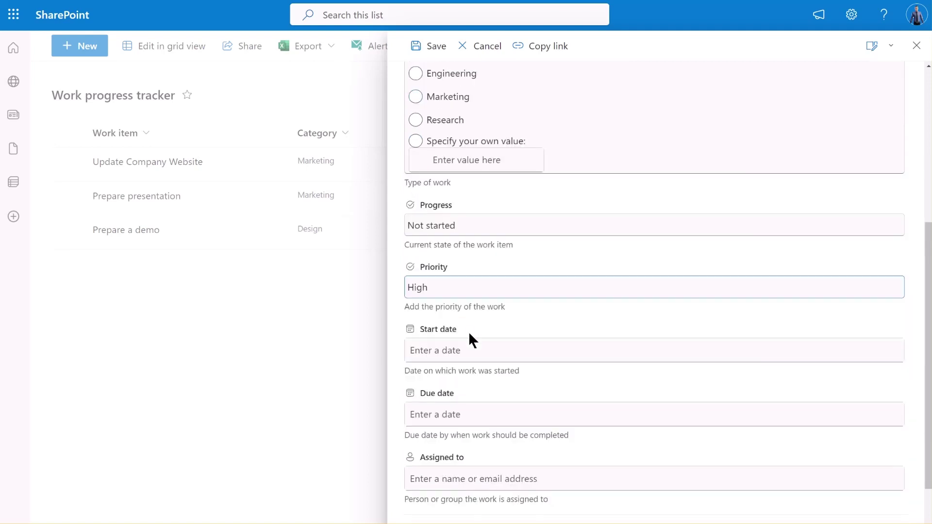
{"action": "left_click", "coordinate": [476, 350]}
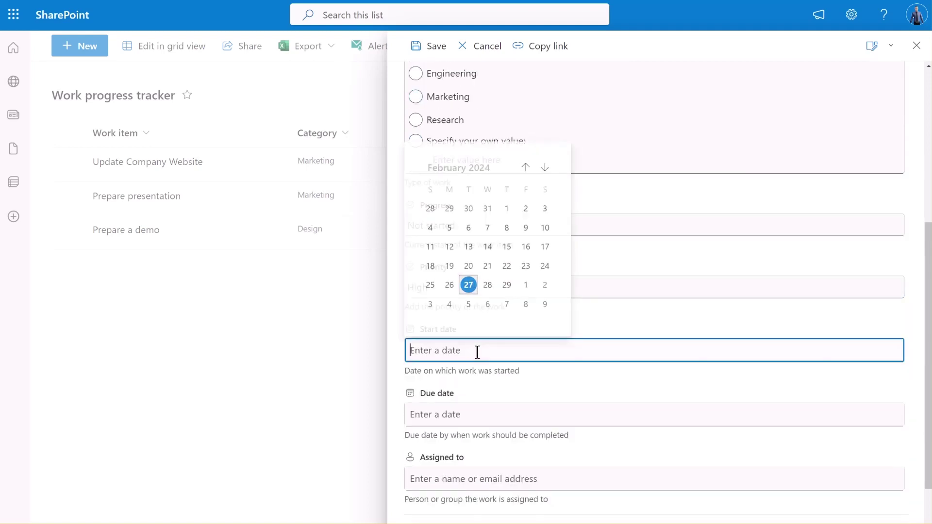
{"action": "left_click", "coordinate": [477, 290]}
{"action": "scroll", "coordinate": [474, 287], "scroll_direction": "down", "scroll_amount": 2}
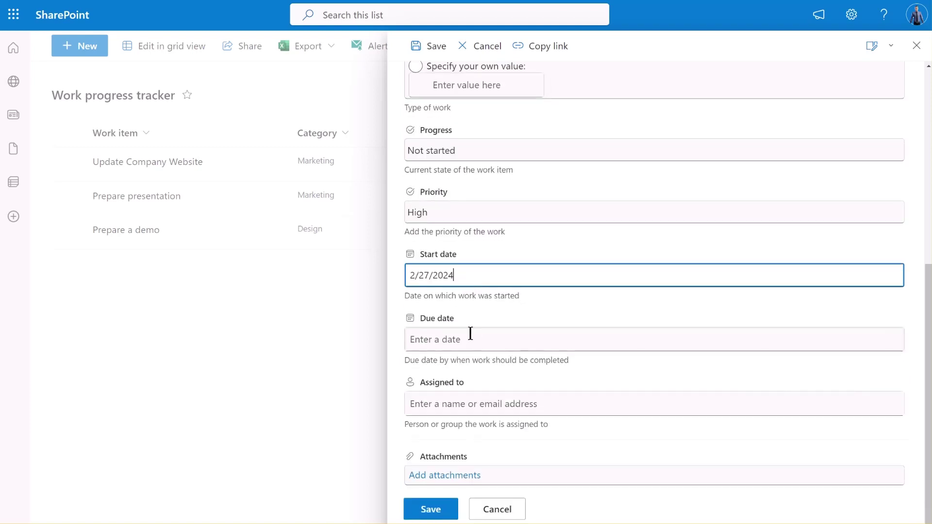
{"action": "left_click", "coordinate": [470, 337]}
{"action": "left_click", "coordinate": [510, 294]}
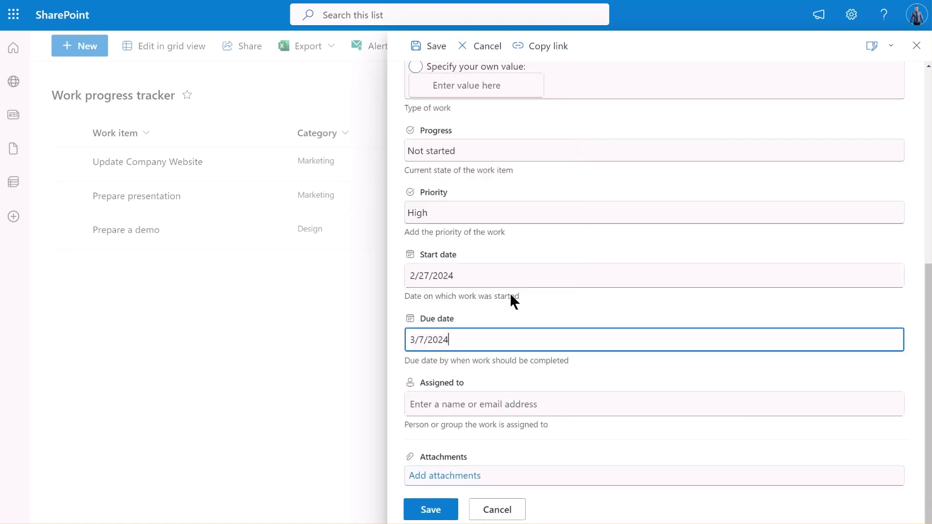
Assign the task to the suggested person, attach Product Brochure.docx, and save it
{"action": "left_click", "coordinate": [448, 404]}
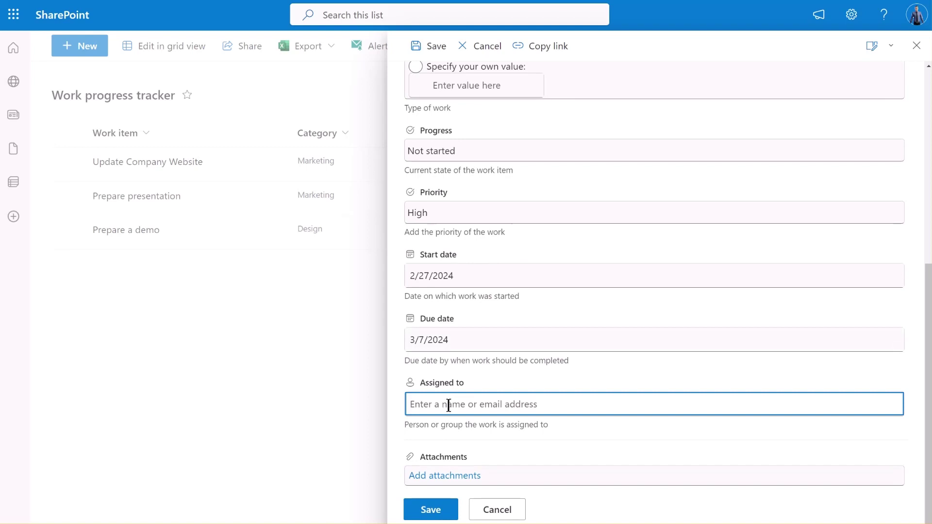
{"action": "left_click", "coordinate": [464, 436]}
{"action": "left_click", "coordinate": [461, 475]}
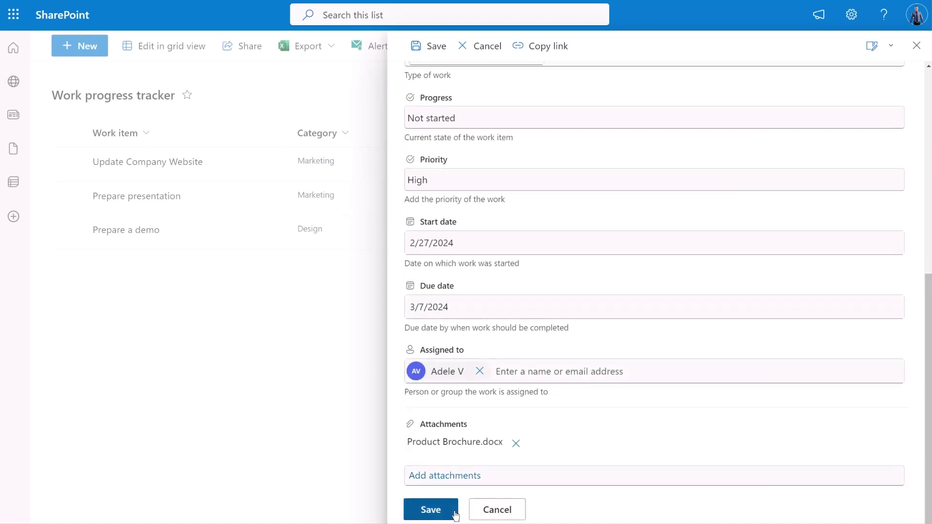
{"action": "left_click", "coordinate": [455, 512]}
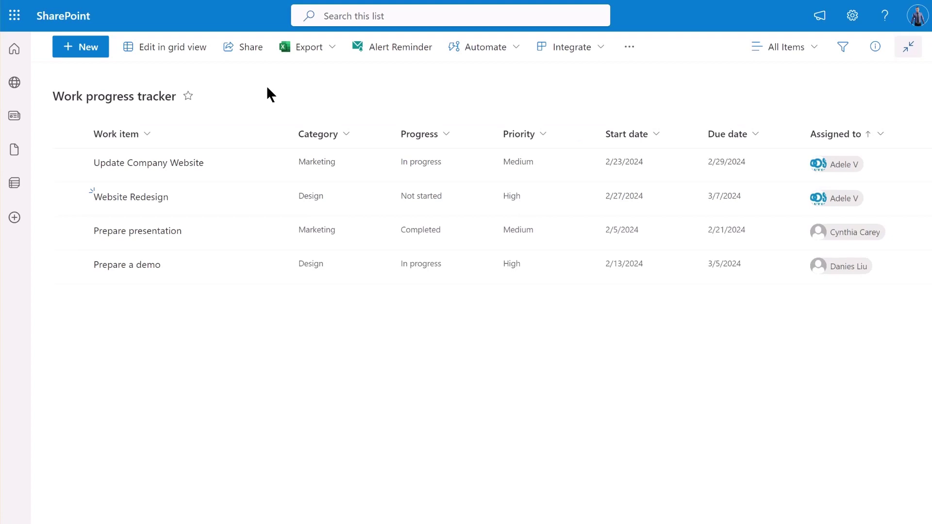
Add a new alert titled 'Modified task'
{"action": "left_click", "coordinate": [385, 49]}
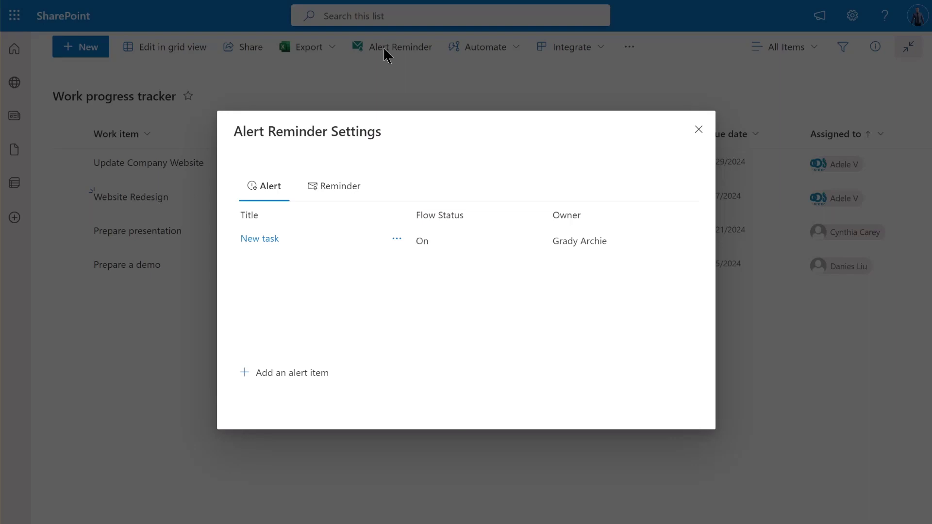
{"action": "left_click", "coordinate": [317, 374]}
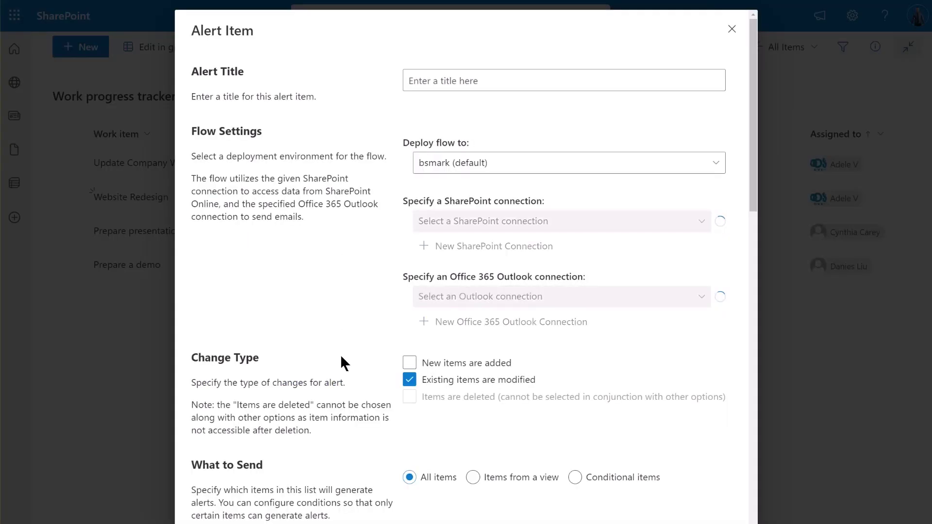
{"action": "left_click", "coordinate": [447, 90]}
{"action": "type", "text": "Modified task"}
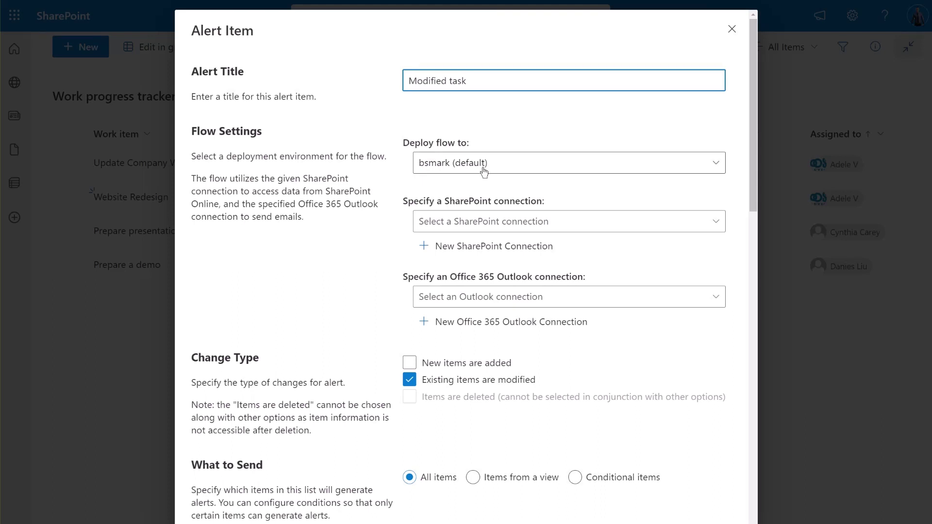
Set the alert's SharePoint and Outlook connections to the signed-in account
{"action": "left_click", "coordinate": [478, 227]}
{"action": "left_click", "coordinate": [470, 246]}
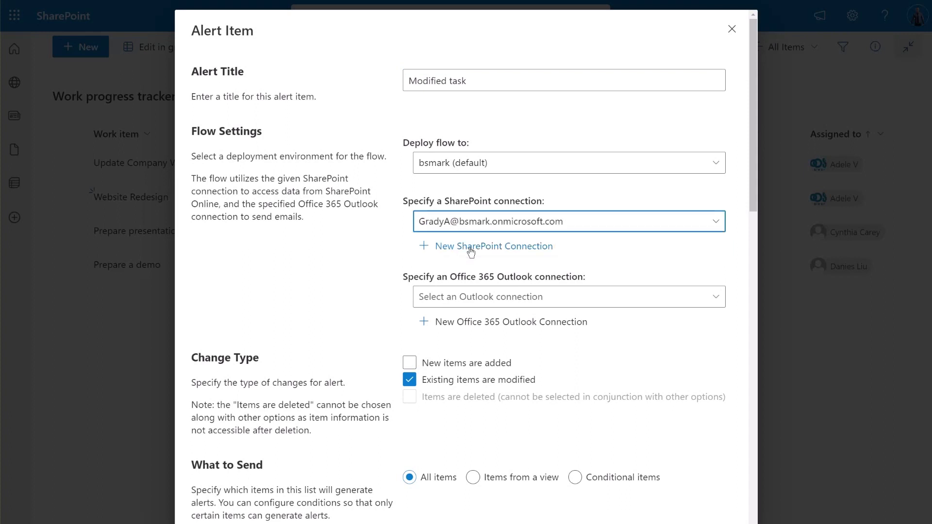
{"action": "left_click", "coordinate": [473, 300]}
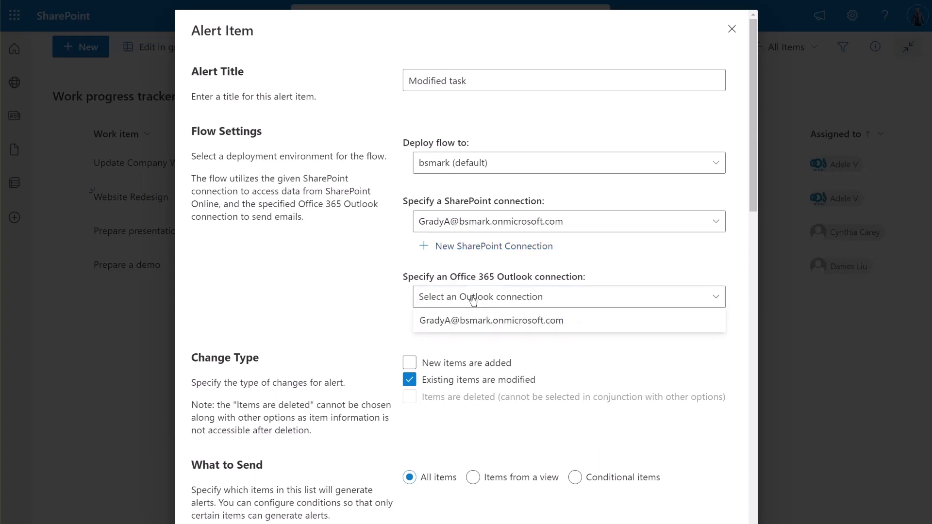
{"action": "left_click", "coordinate": [476, 322]}
{"action": "left_click", "coordinate": [391, 349]}
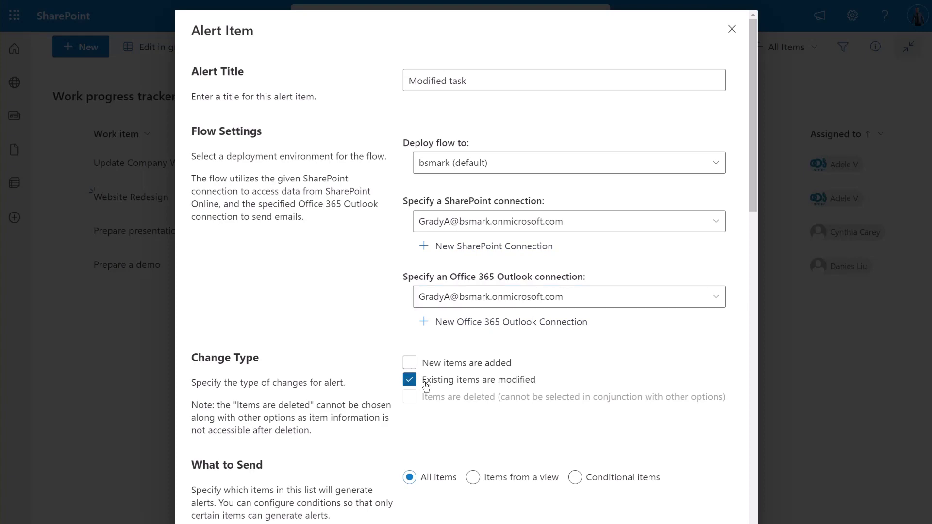
Set the Modified task alert's recipient to the Assigned to Email column
{"action": "scroll", "coordinate": [427, 385], "scroll_direction": "down", "scroll_amount": 7}
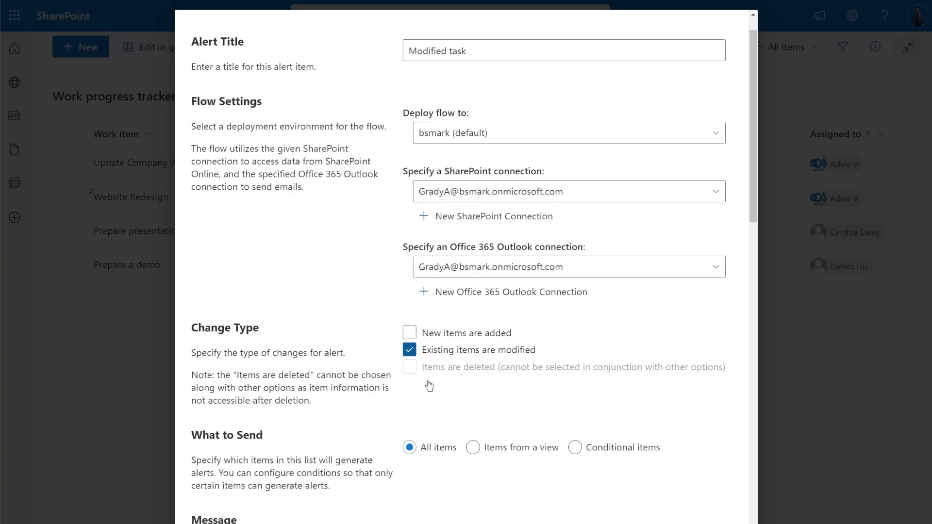
{"action": "scroll", "coordinate": [427, 383], "scroll_direction": "down", "scroll_amount": 4}
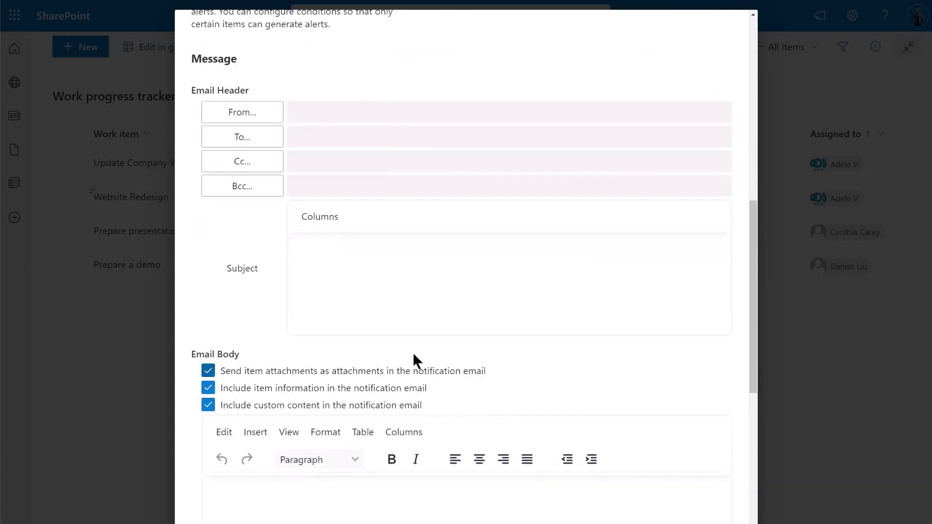
{"action": "left_click", "coordinate": [250, 138]}
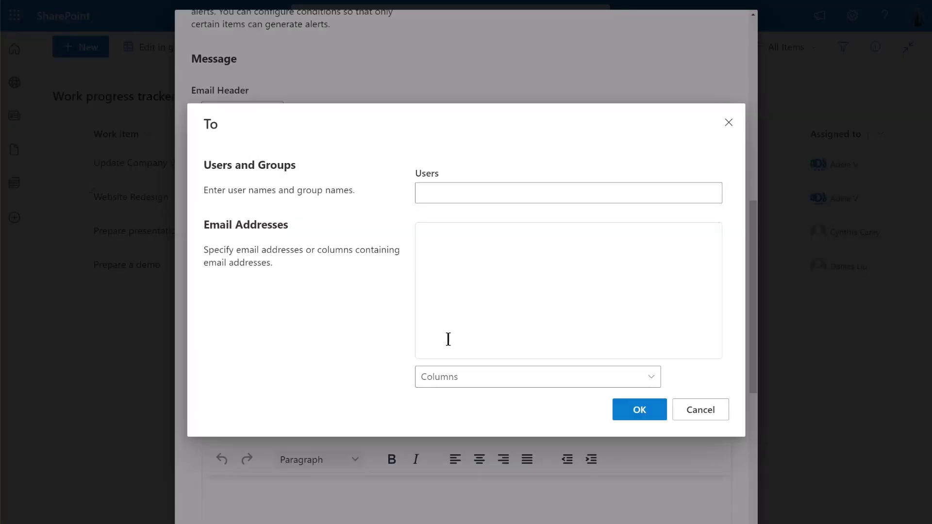
{"action": "left_click", "coordinate": [455, 380]}
{"action": "left_click", "coordinate": [464, 307]}
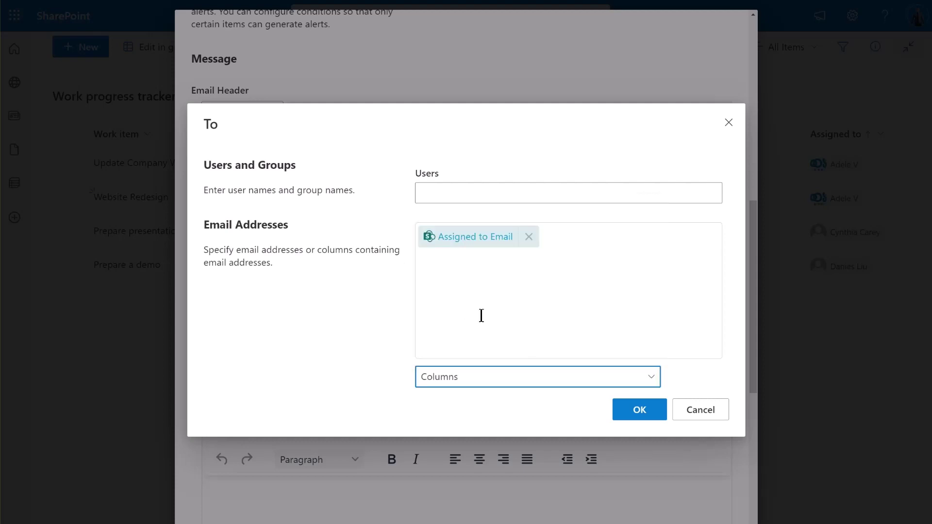
{"action": "left_click", "coordinate": [636, 409]}
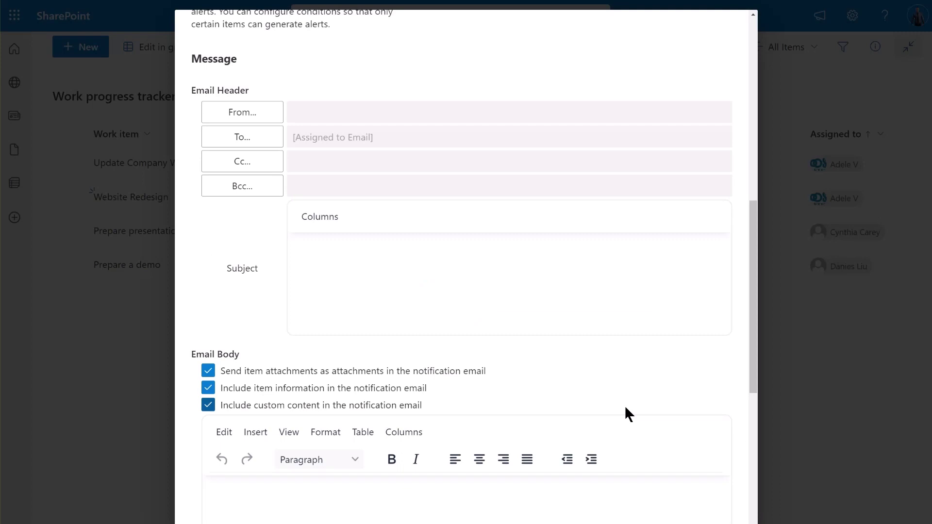
Paste the Title-based subject and the update-notice email body, then save the Modified task alert
{"action": "left_click", "coordinate": [320, 253]}
{"action": "key", "text": "ctrl+v"}
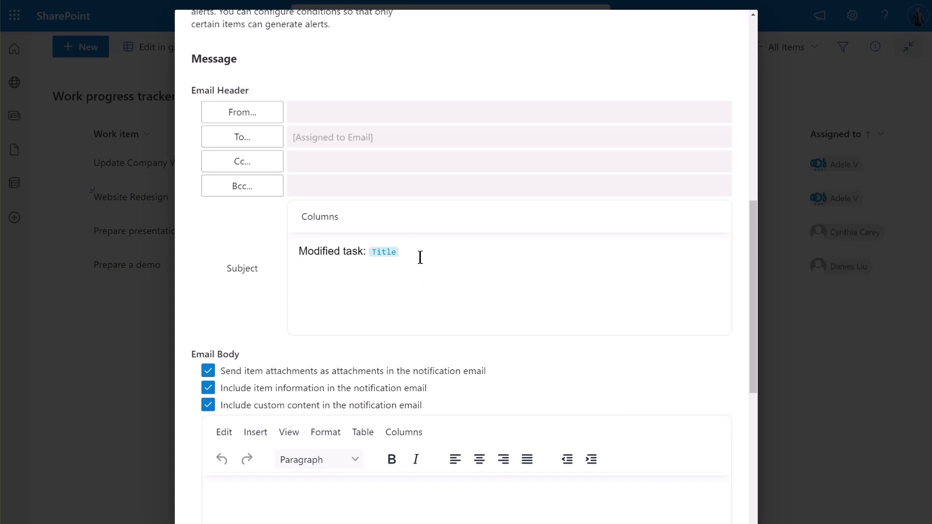
{"action": "scroll", "coordinate": [421, 258], "scroll_direction": "down", "scroll_amount": 2}
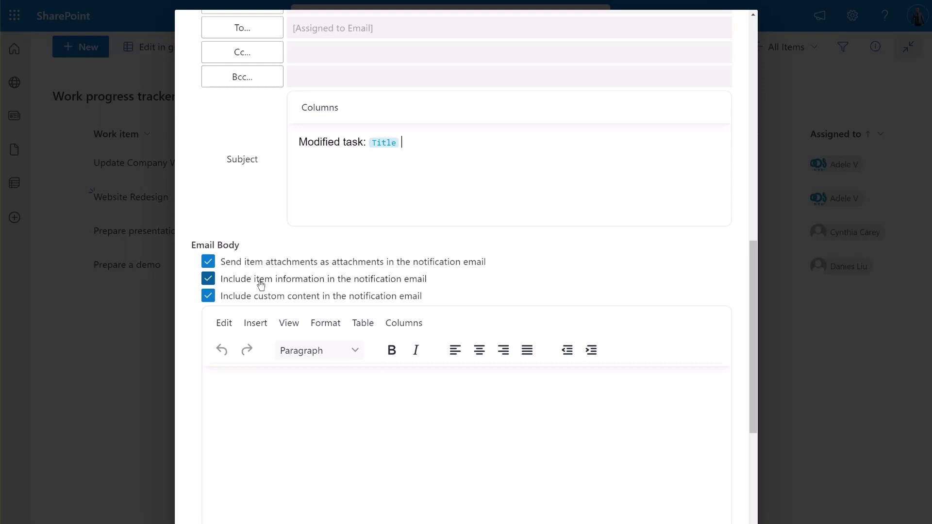
{"action": "scroll", "coordinate": [231, 377], "scroll_direction": "down", "scroll_amount": 2}
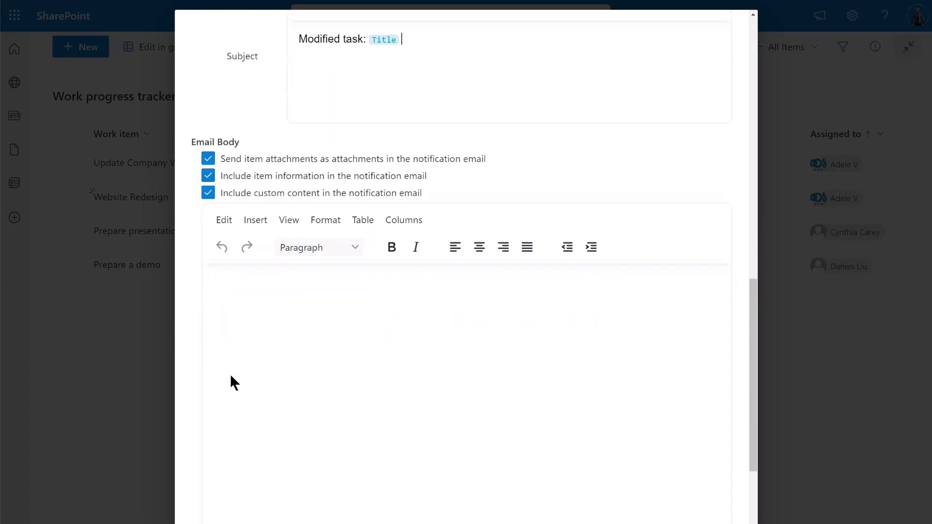
{"action": "scroll", "coordinate": [231, 383], "scroll_direction": "down", "scroll_amount": 3}
{"action": "left_click", "coordinate": [235, 167]}
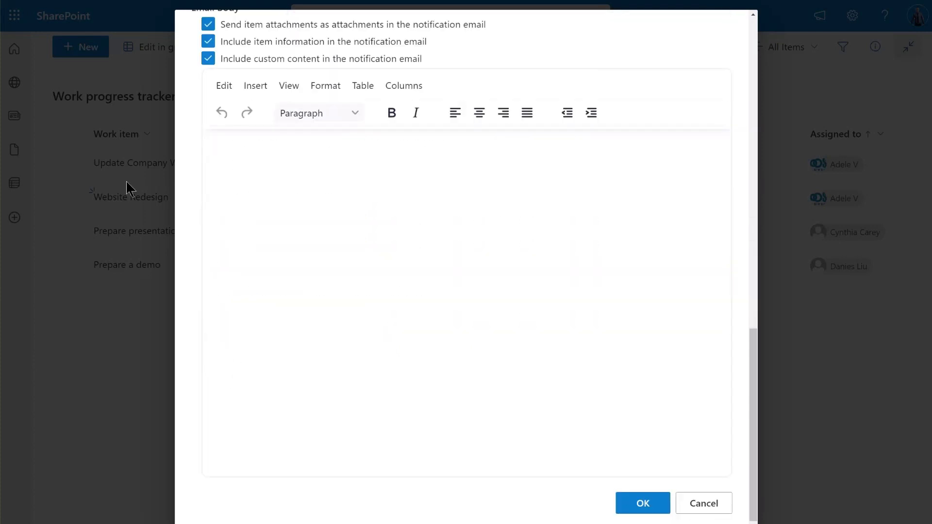
{"action": "type", "text": "Hi Assigned to DisplayName , This is to inform you that there have been updates to the task 'Title '. Please see the changes below:"}
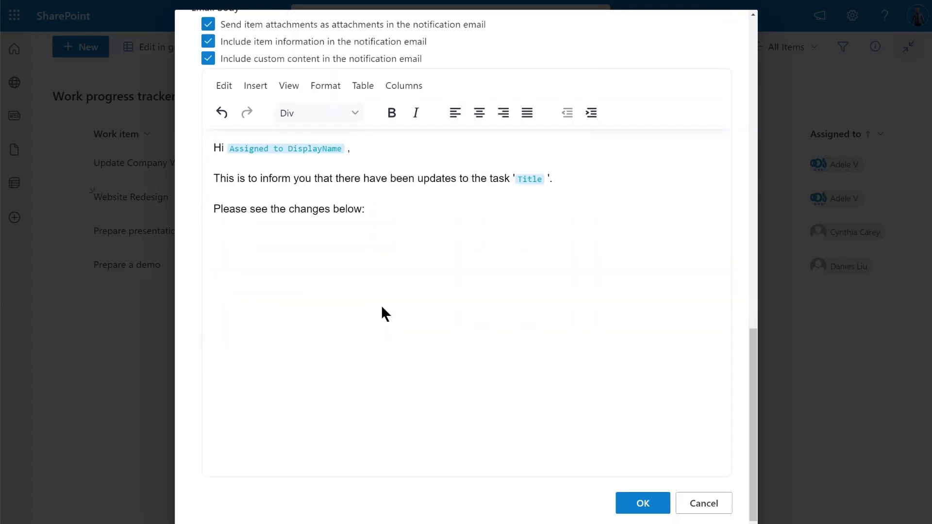
{"action": "left_click", "coordinate": [642, 503]}
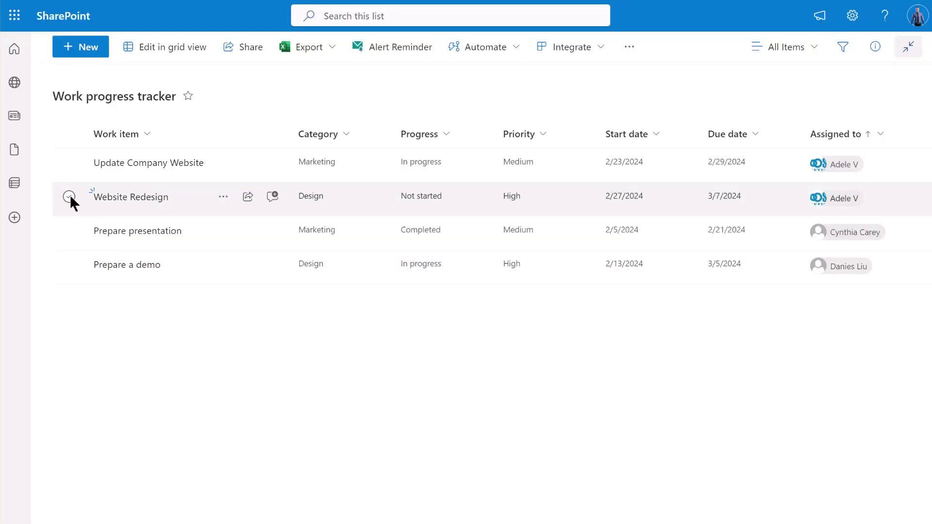
Edit Website Redesign: set progress to In progress and due date to 3/14/2024, then save
{"action": "left_click", "coordinate": [69, 195]}
{"action": "left_click", "coordinate": [140, 47]}
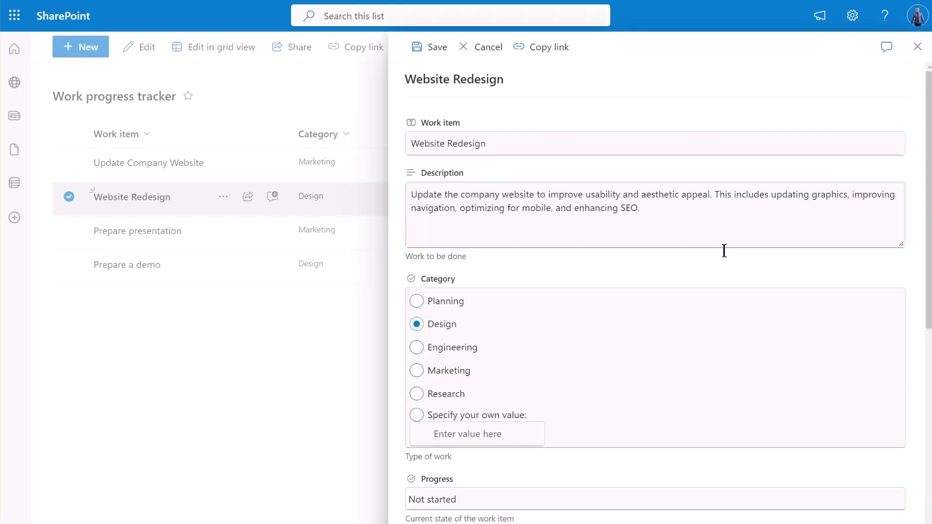
{"action": "scroll", "coordinate": [703, 310], "scroll_direction": "down", "scroll_amount": 5}
{"action": "left_click", "coordinate": [569, 287]}
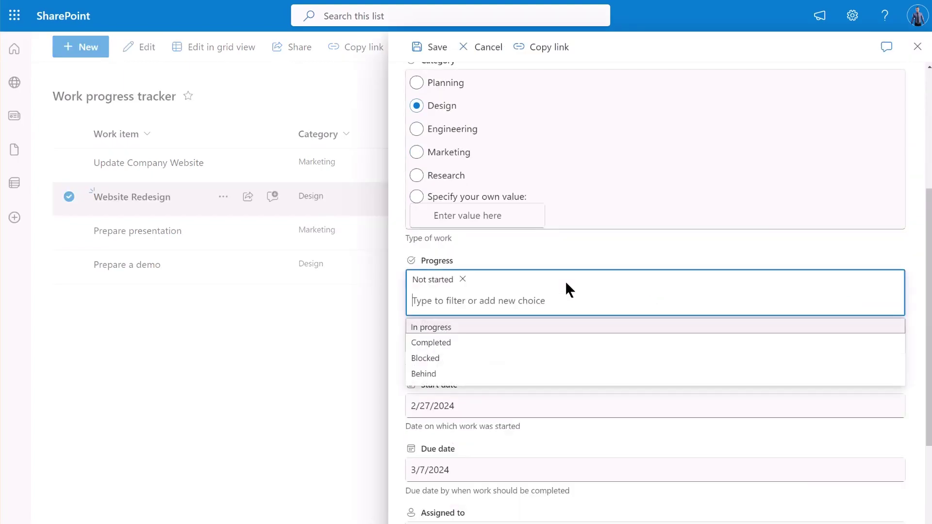
{"action": "left_click", "coordinate": [499, 329]}
{"action": "scroll", "coordinate": [499, 328], "scroll_direction": "down", "scroll_amount": 3}
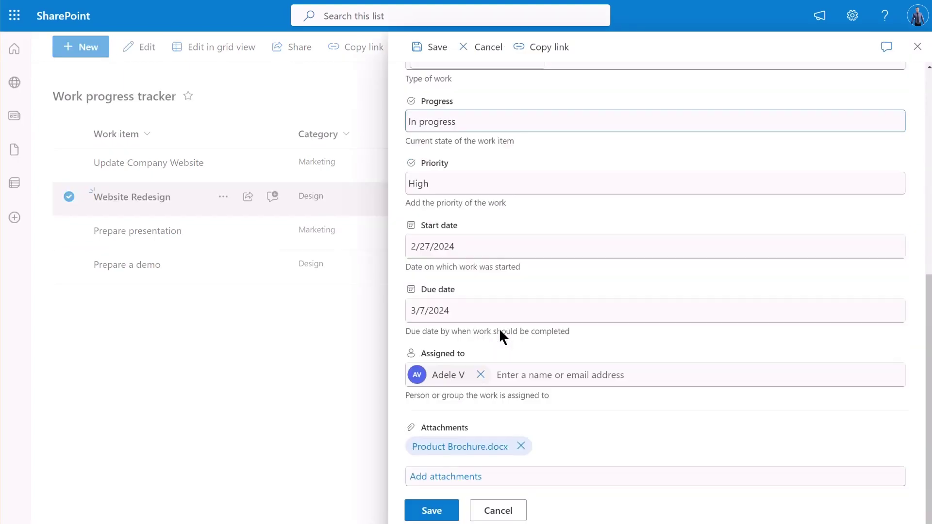
{"action": "left_click", "coordinate": [456, 310]}
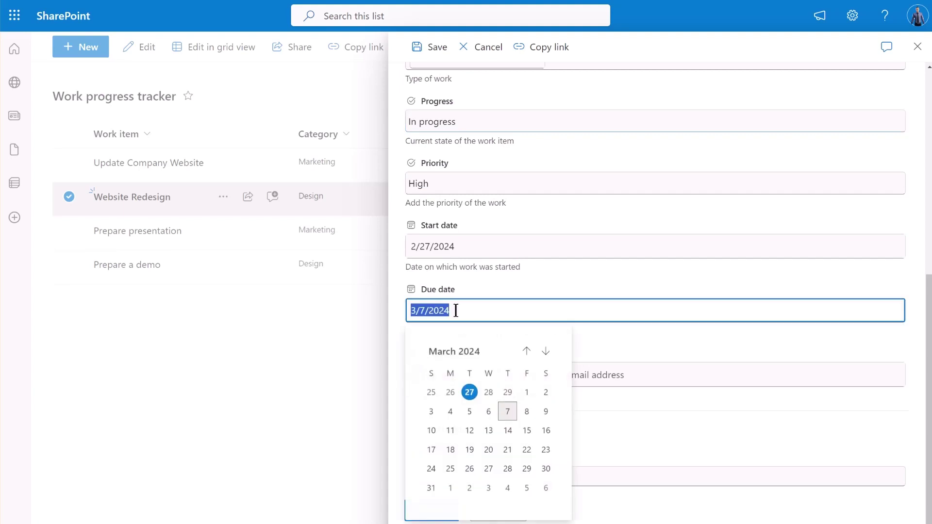
{"action": "left_click", "coordinate": [508, 431]}
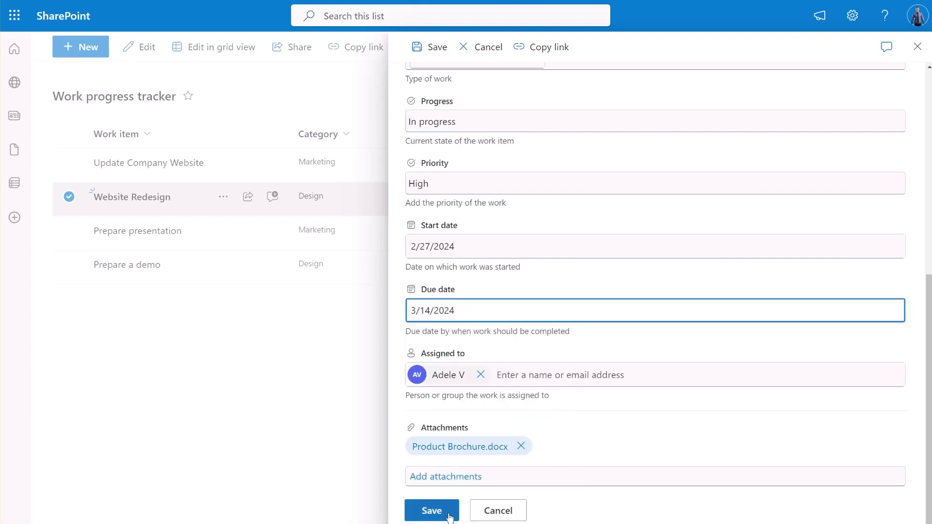
{"action": "left_click", "coordinate": [431, 511]}
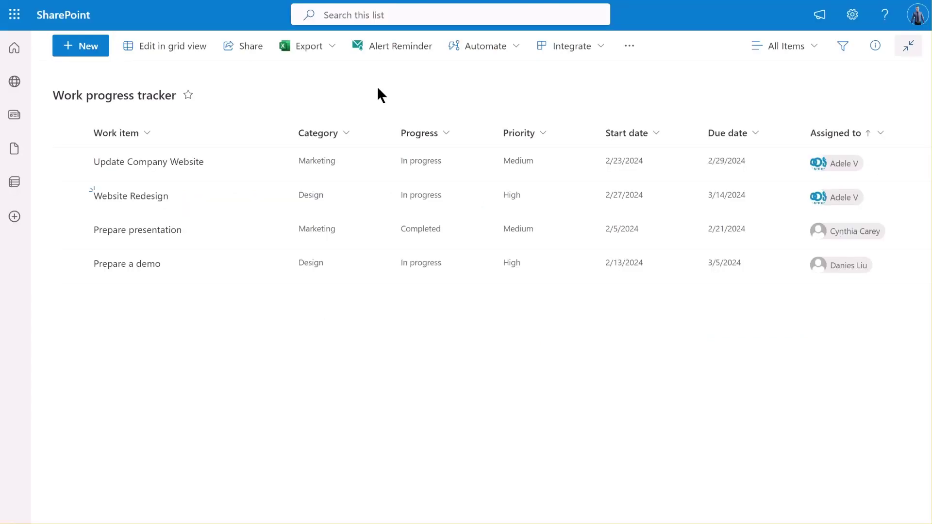
Add a new reminder item titled 'Task reminder'
{"action": "left_click", "coordinate": [391, 50]}
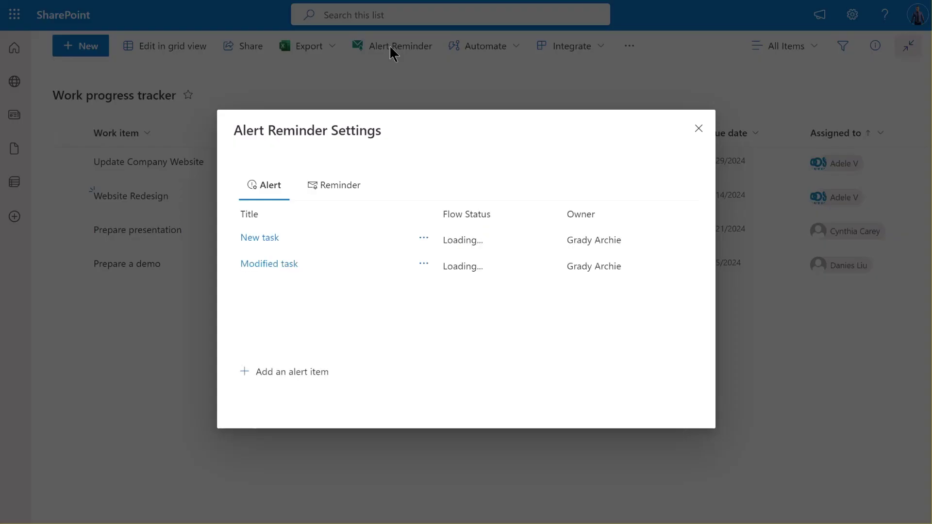
{"action": "left_click", "coordinate": [347, 189]}
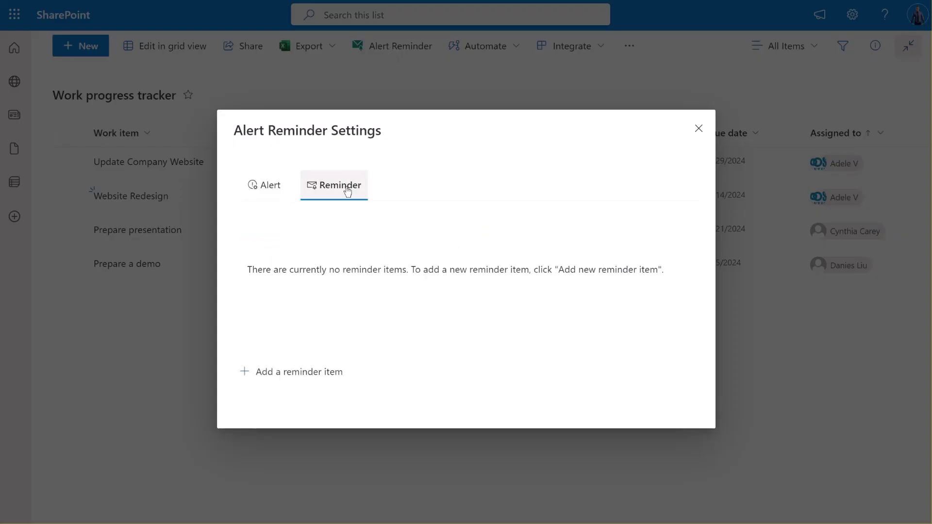
{"action": "left_click", "coordinate": [308, 374]}
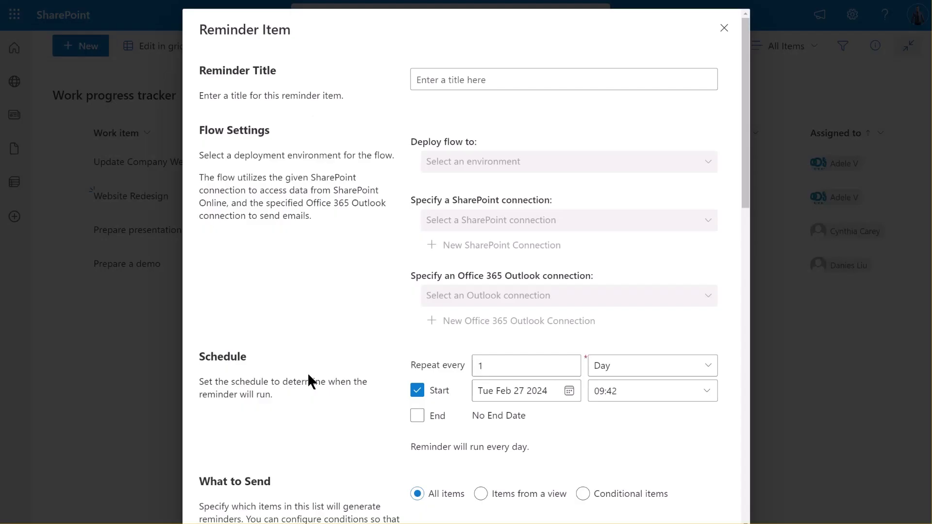
{"action": "left_click", "coordinate": [438, 85]}
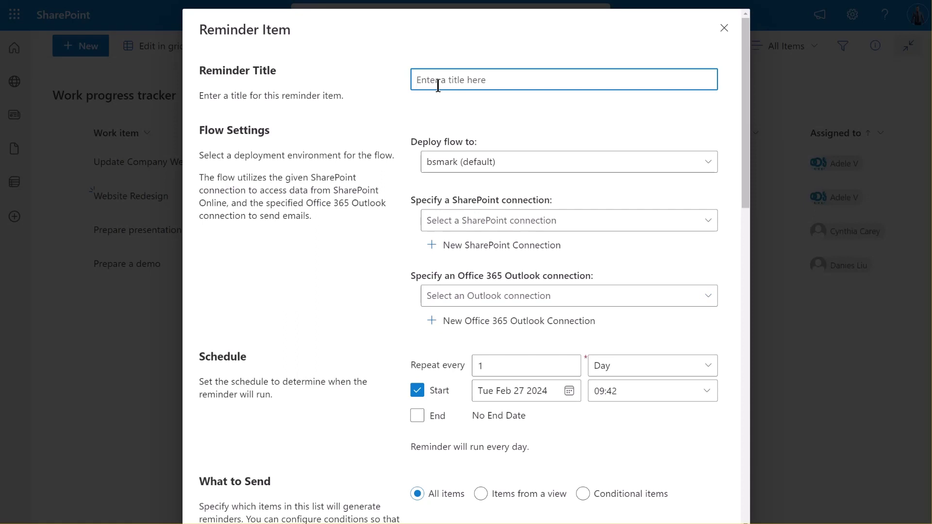
{"action": "type", "text": "Task reminder"}
Set the reminder's SharePoint and Outlook connections to the signed-in account
{"action": "left_click", "coordinate": [437, 227]}
{"action": "left_click", "coordinate": [444, 244]}
{"action": "left_click", "coordinate": [461, 297]}
{"action": "left_click", "coordinate": [463, 321]}
{"action": "left_click", "coordinate": [378, 359]}
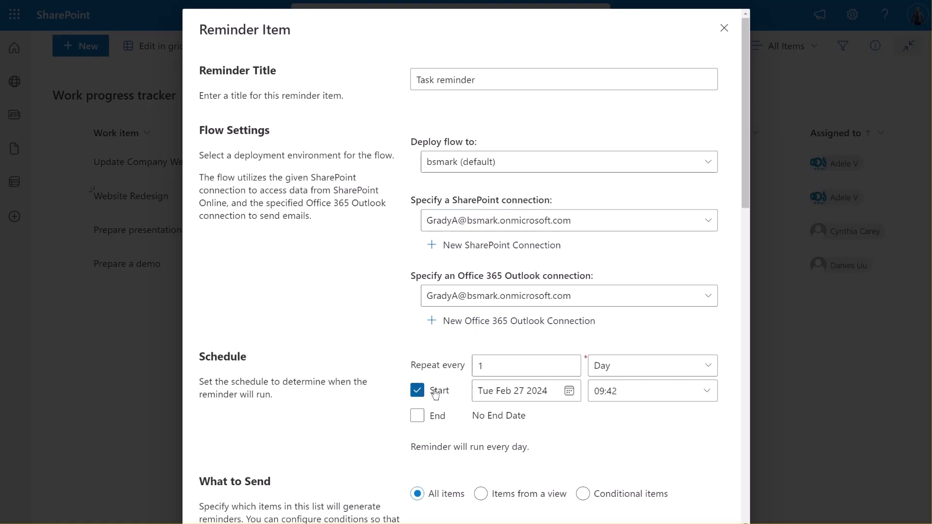
Make the reminder repeat every Day starting at 10:00
{"action": "left_click", "coordinate": [659, 379]}
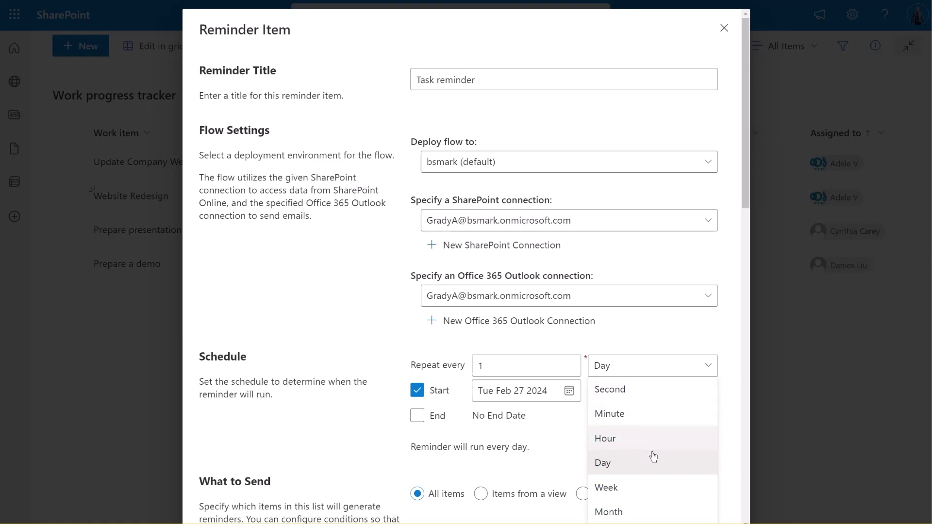
{"action": "left_click", "coordinate": [675, 340]}
{"action": "scroll", "coordinate": [677, 335], "scroll_direction": "down", "scroll_amount": 1}
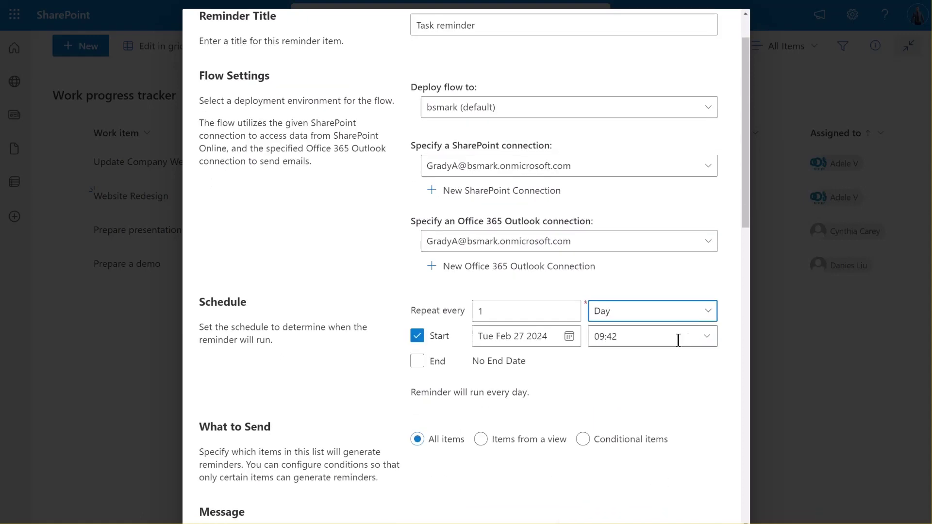
{"action": "left_click", "coordinate": [706, 335]}
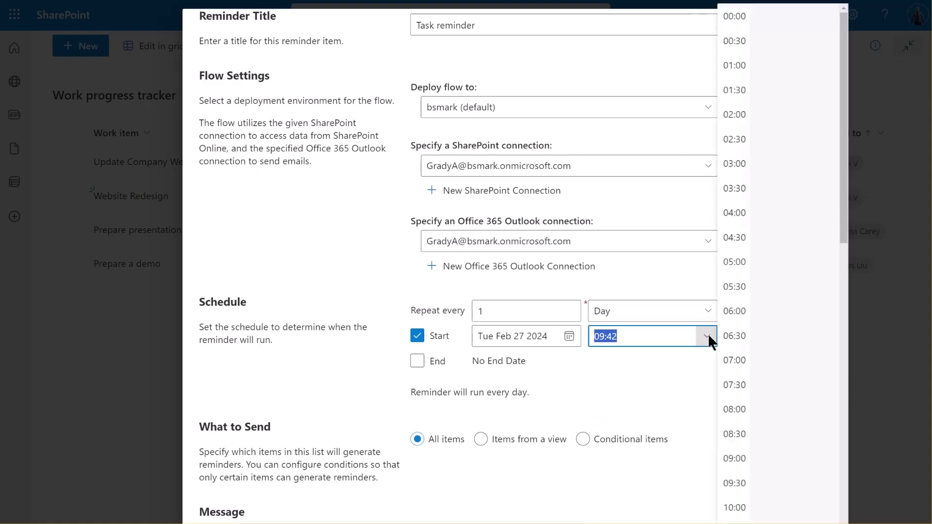
{"action": "left_click", "coordinate": [735, 507]}
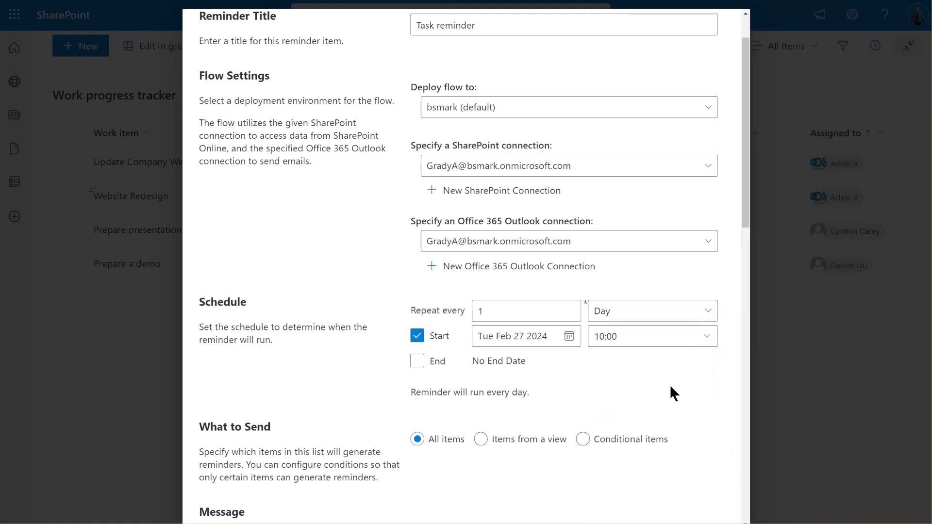
Limit the reminder to conditional items: Progress not Completed and due within 0–3 days of today
{"action": "scroll", "coordinate": [670, 386], "scroll_direction": "down", "scroll_amount": 5}
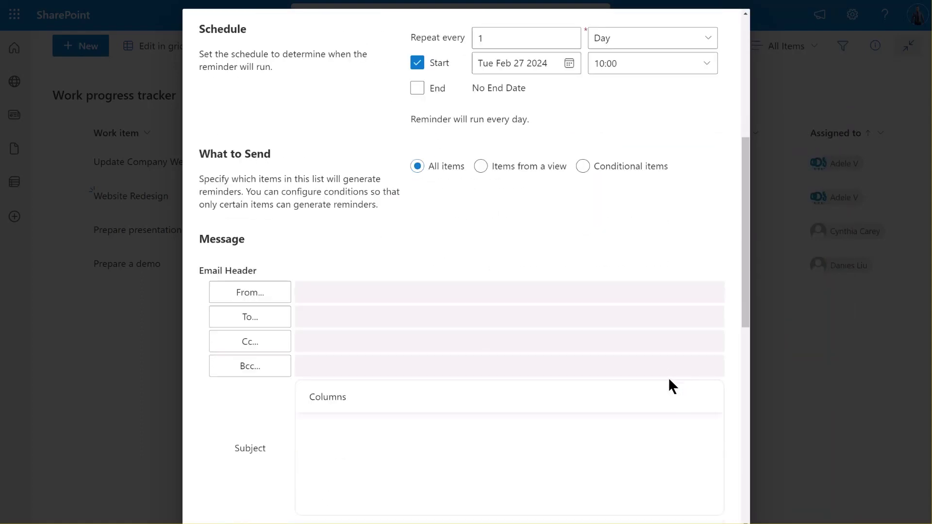
{"action": "left_click", "coordinate": [589, 170]}
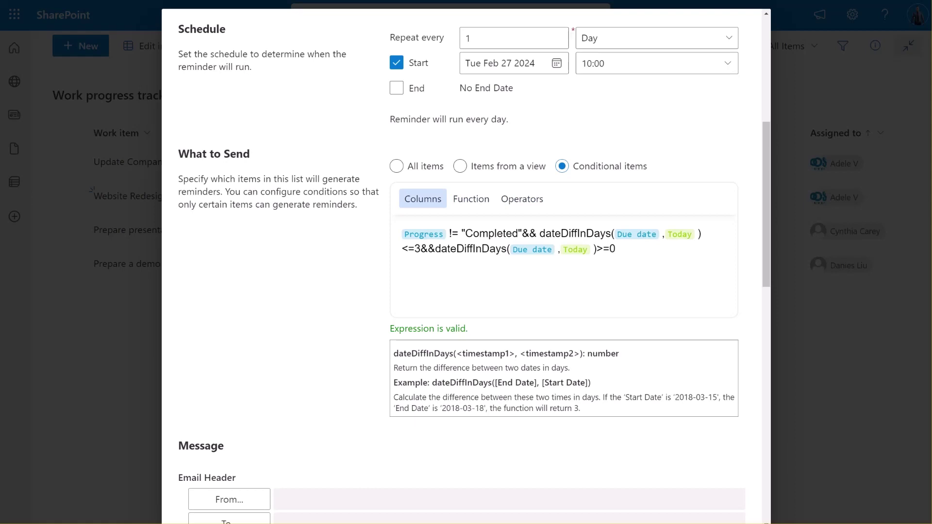
{"action": "left_click", "coordinate": [648, 281]}
{"action": "scroll", "coordinate": [637, 326], "scroll_direction": "down", "scroll_amount": 3}
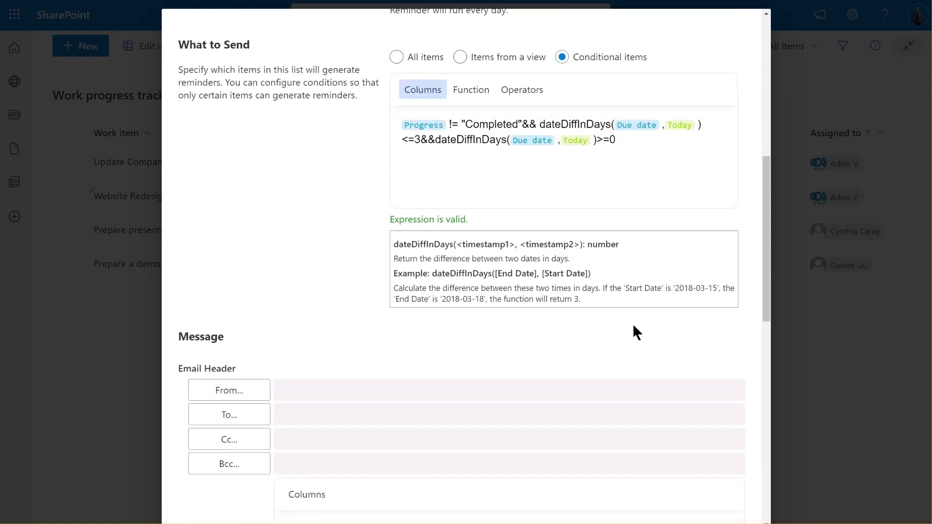
Send the reminder to the Assigned to Email column
{"action": "scroll", "coordinate": [633, 324], "scroll_direction": "down", "scroll_amount": 5}
{"action": "left_click", "coordinate": [227, 248]}
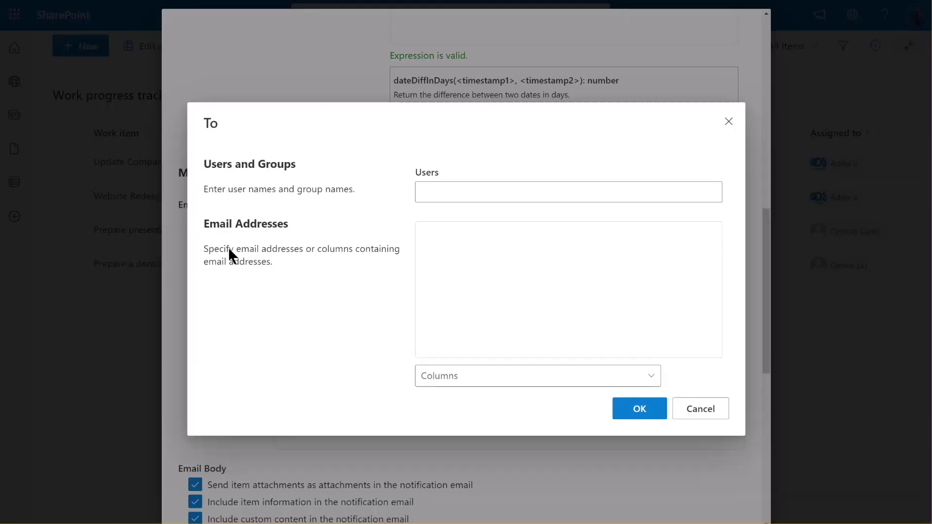
{"action": "left_click", "coordinate": [473, 381]}
{"action": "left_click", "coordinate": [473, 303]}
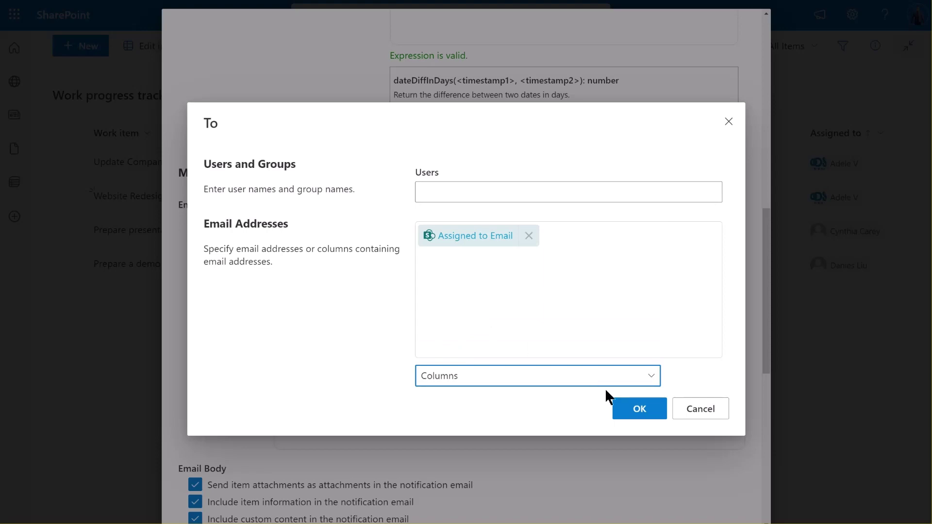
{"action": "left_click", "coordinate": [637, 410]}
Use subject 'Upcoming task: Title', drop item information, paste the reminder body, and save
{"action": "left_click", "coordinate": [336, 365]}
{"action": "type", "text": "Upcoming task: Title"}
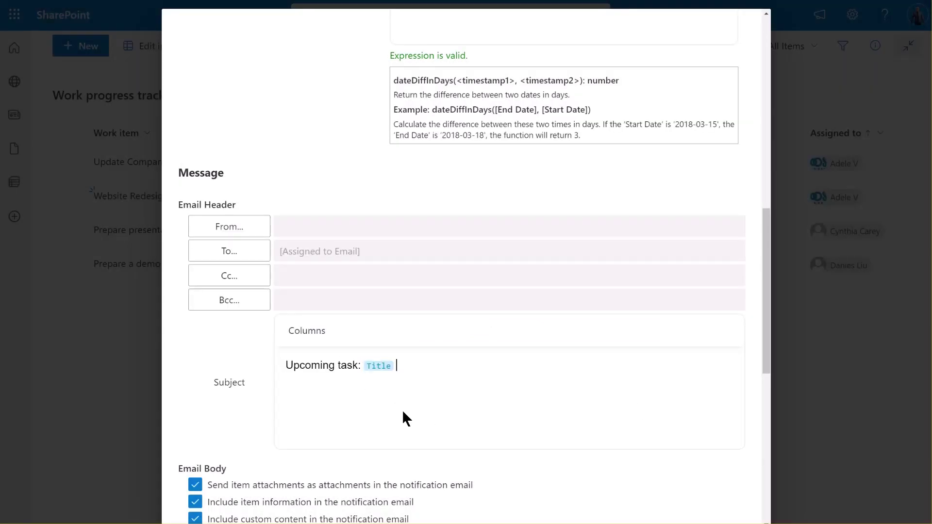
{"action": "scroll", "coordinate": [465, 372], "scroll_direction": "down", "scroll_amount": 5}
{"action": "scroll", "coordinate": [465, 375], "scroll_direction": "down", "scroll_amount": 1}
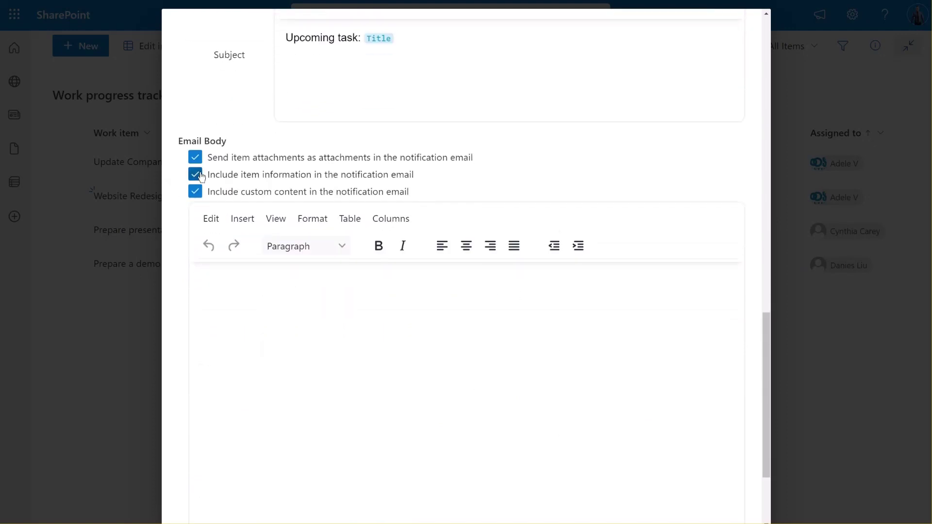
{"action": "scroll", "coordinate": [198, 177], "scroll_direction": "up", "scroll_amount": 1}
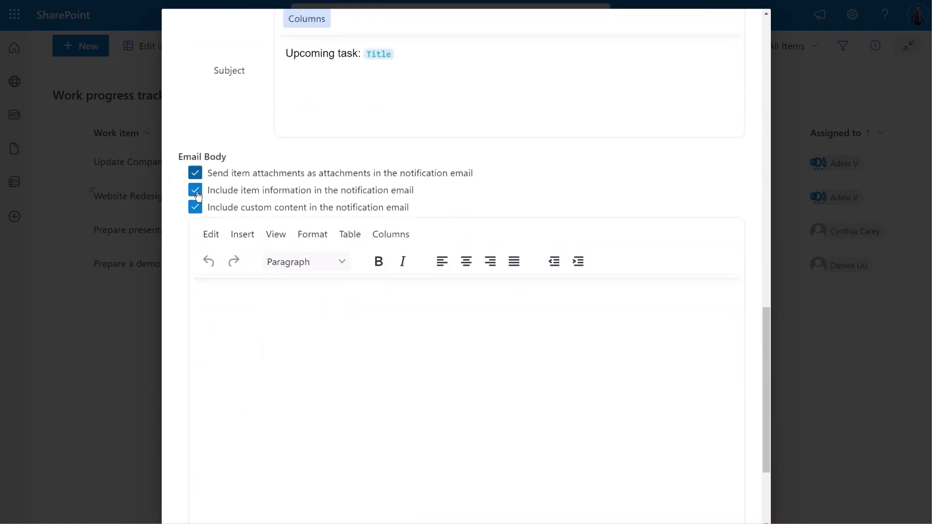
{"action": "left_click", "coordinate": [196, 190]}
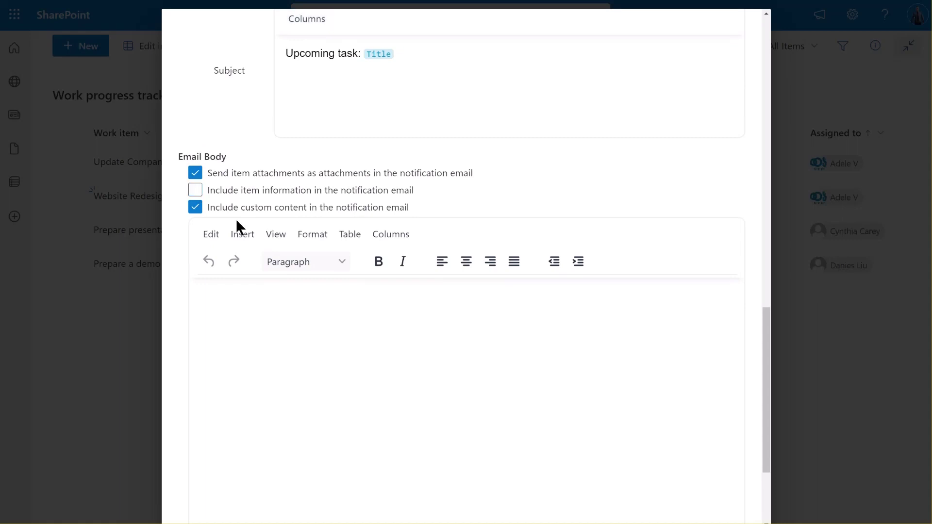
{"action": "type", "text": "Hi Assigned to DisplayName ,  Here’s a friendly reminder about your upcoming task:  Task Title: Title Due Date: Due date Description: Description  Please make sure all necessary preparations are completed in advance.  Best Regards,"}
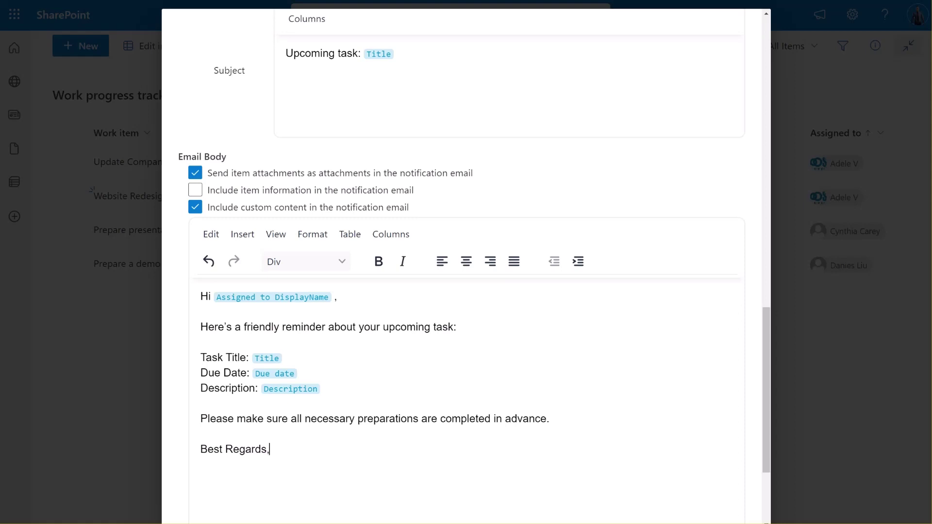
{"action": "scroll", "coordinate": [565, 500], "scroll_direction": "down", "scroll_amount": 3}
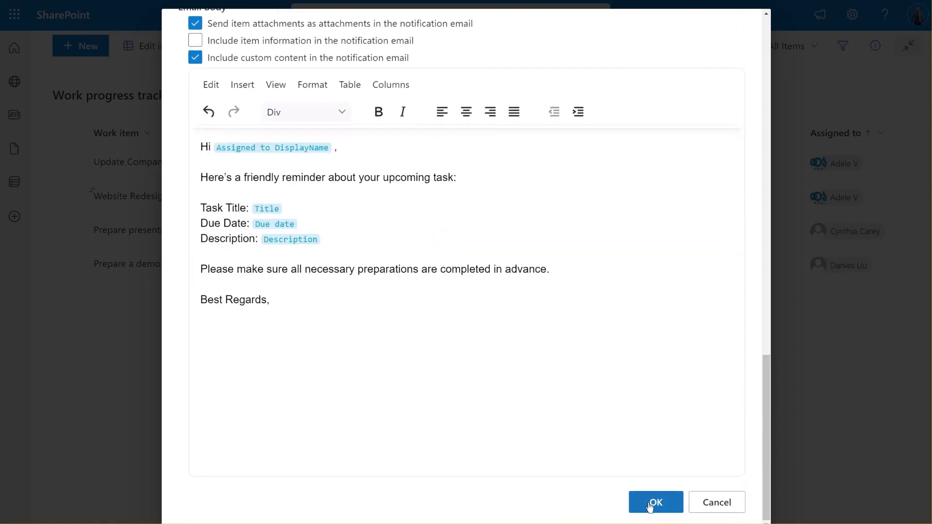
{"action": "left_click", "coordinate": [651, 503]}
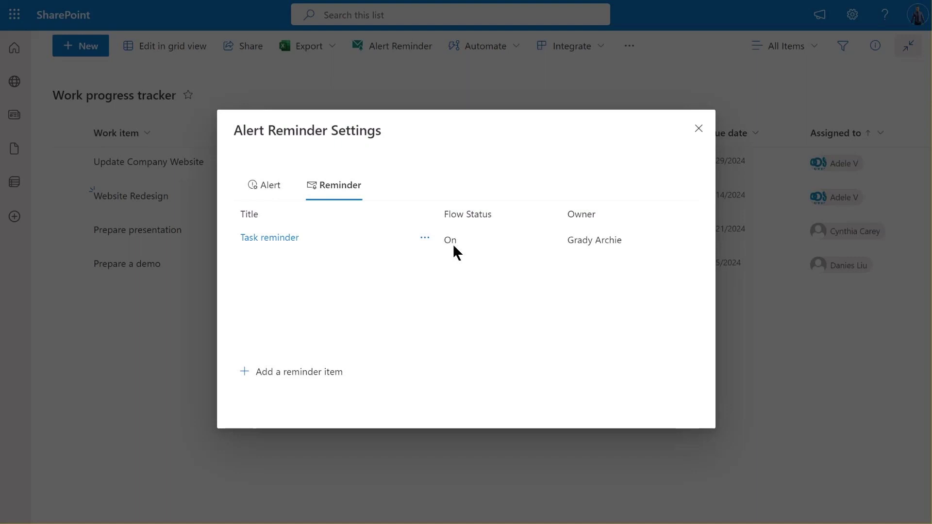
Open the Details of the Task reminder flow from its row menu
{"action": "left_click", "coordinate": [426, 240]}
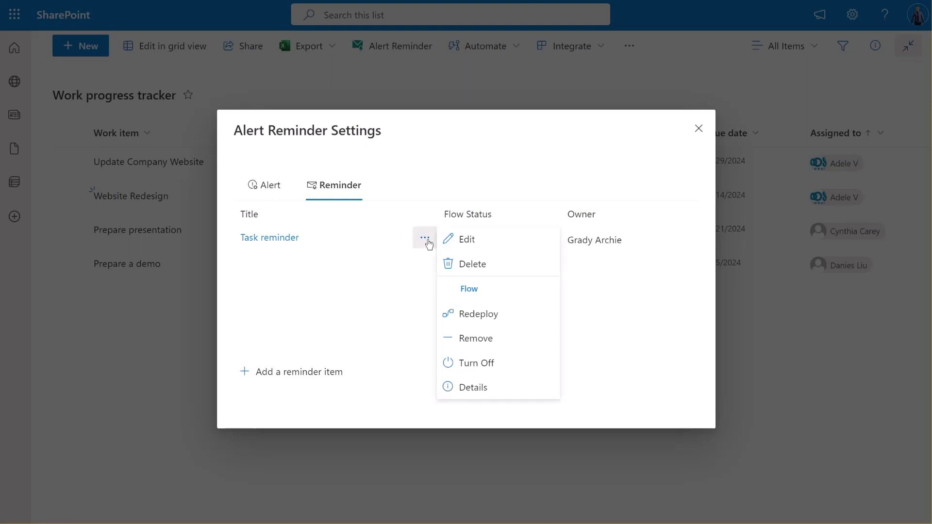
{"action": "left_click", "coordinate": [468, 388]}
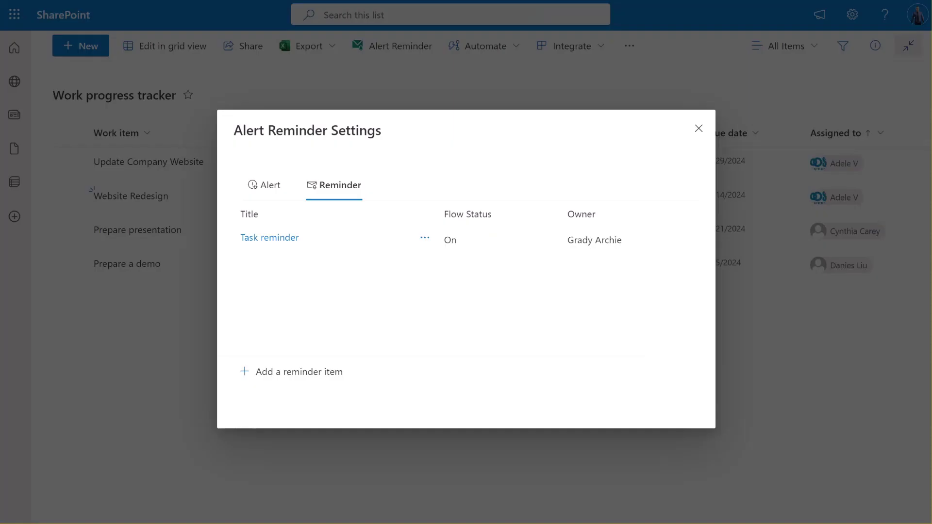
Close the Alert Reminder Settings dialog
{"action": "left_click", "coordinate": [699, 128]}
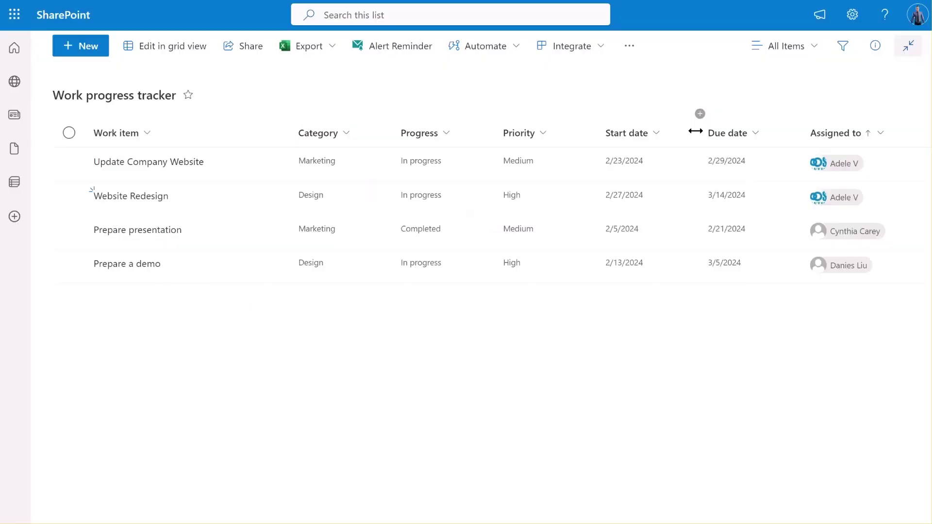